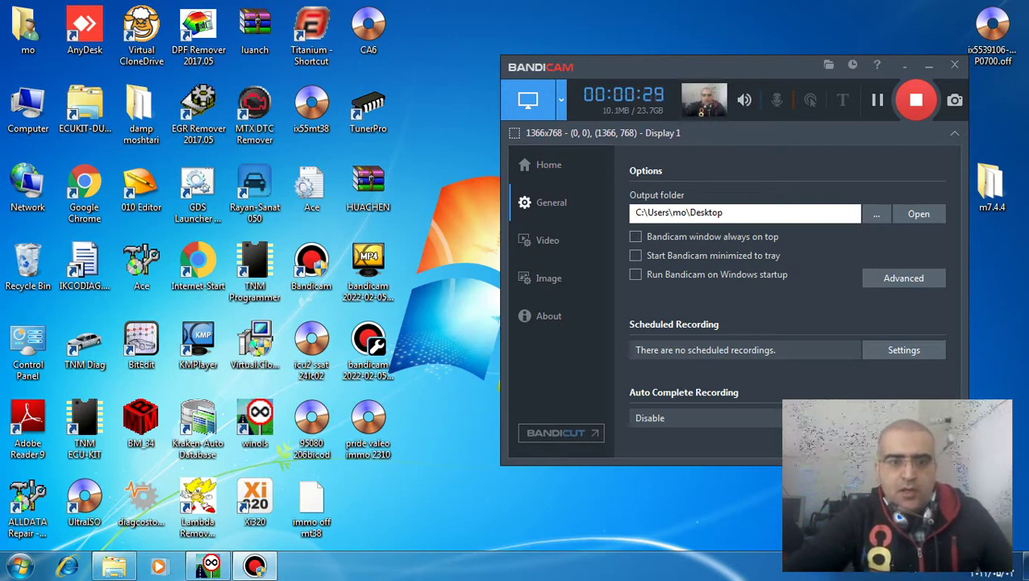
Move the Bandicam recorder window up and left to uncover the desktop folders
{"action": "mouse_move", "coordinate": [685, 66]}
{"action": "left_mouse_down"}
{"action": "mouse_move", "coordinate": [545, 32]}
{"action": "mouse_move", "coordinate": [445, 36]}
{"action": "left_mouse_up"}
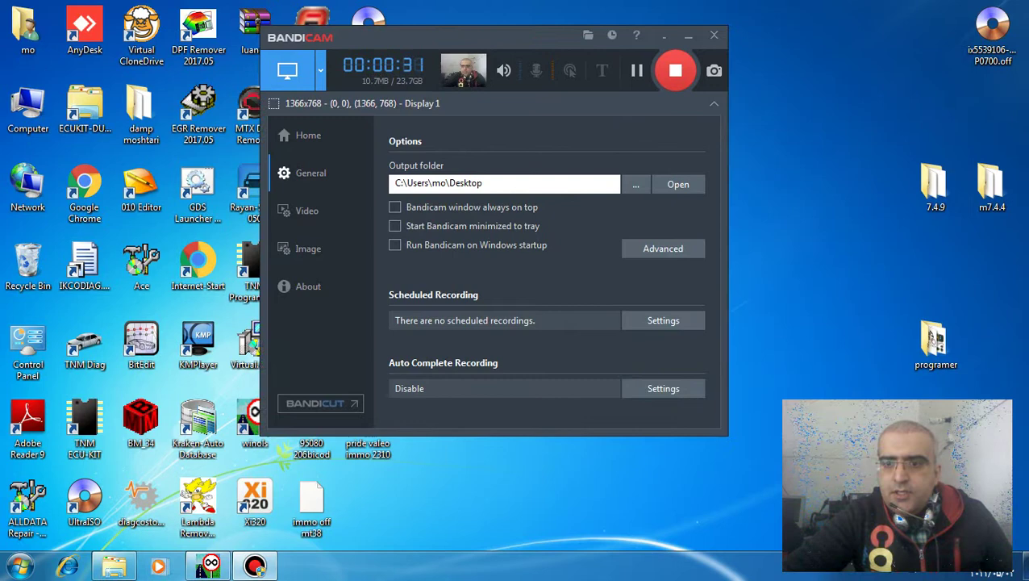
{"action": "double_click", "coordinate": [934, 341]}
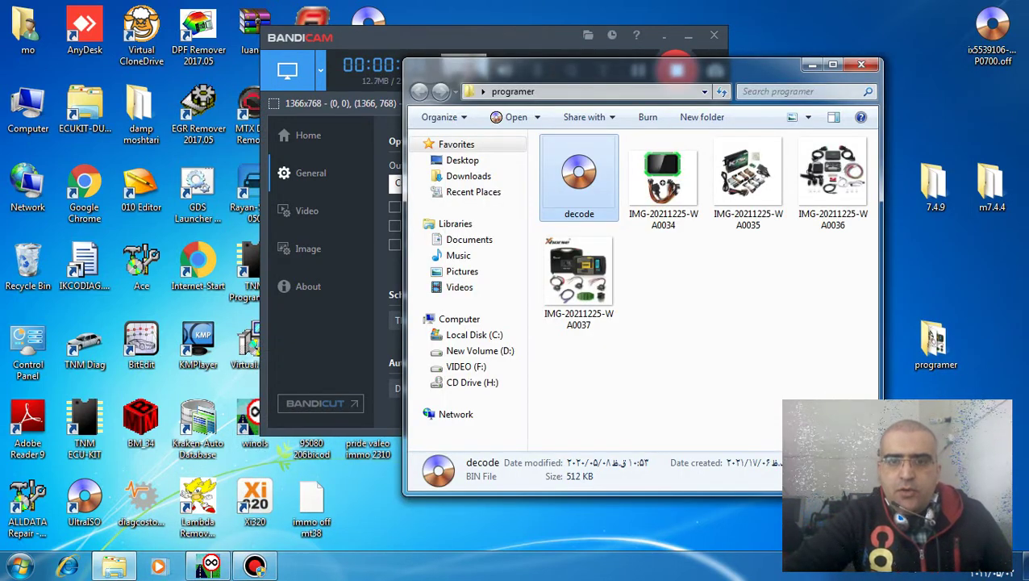
{"action": "double_click", "coordinate": [663, 176]}
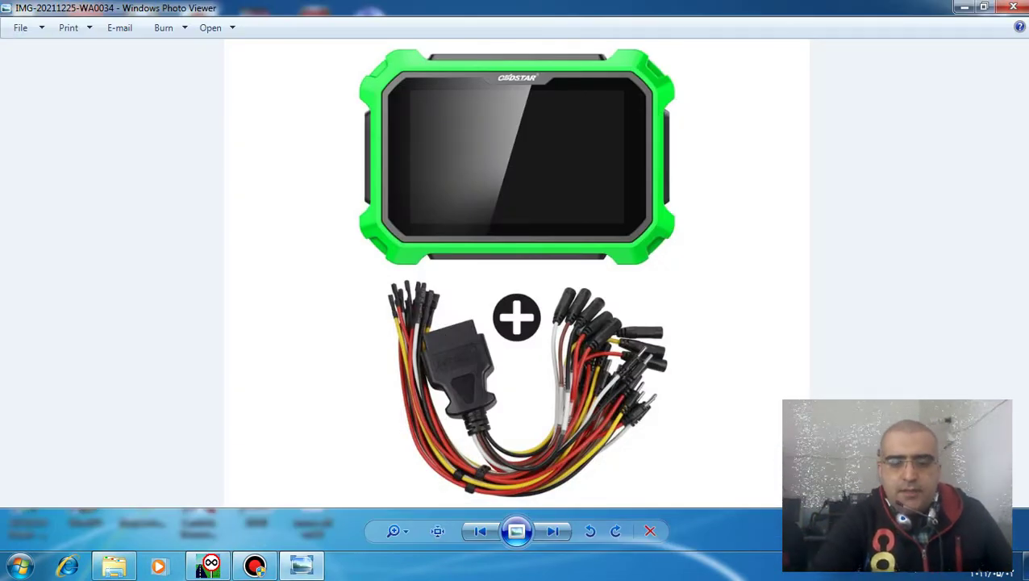
{"action": "key", "text": "Right"}
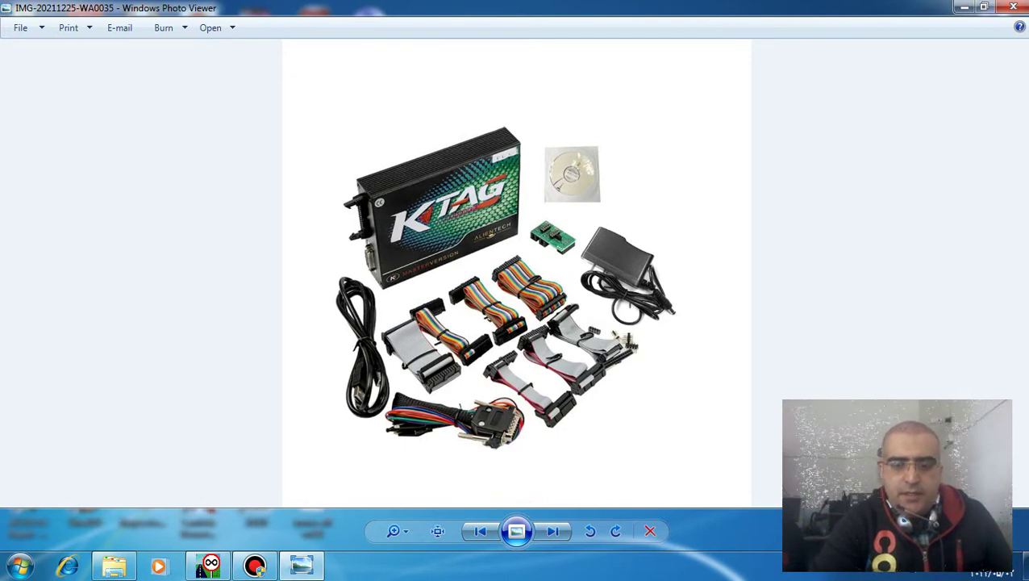
{"action": "key", "text": "Right"}
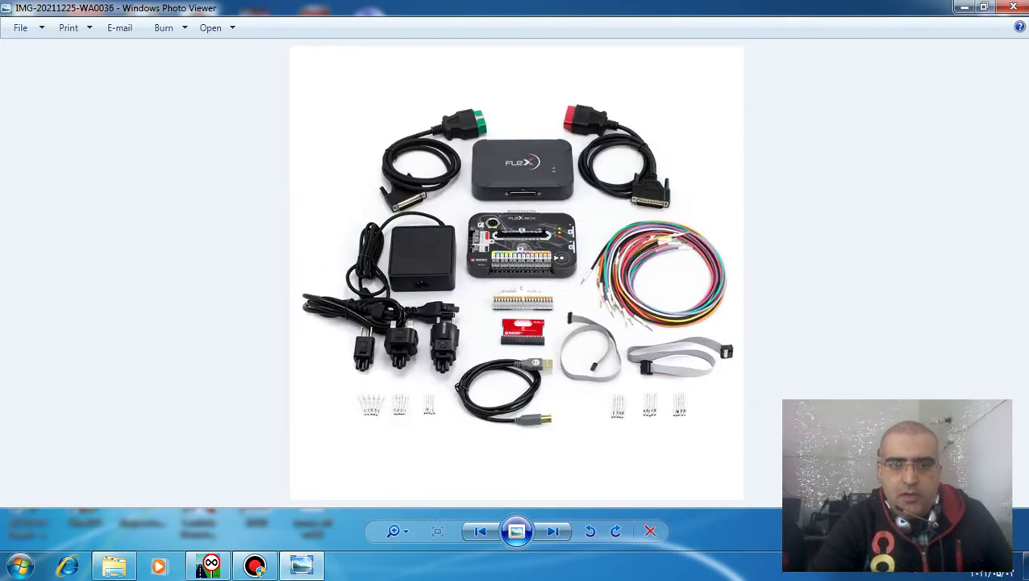
{"action": "key", "text": "Right"}
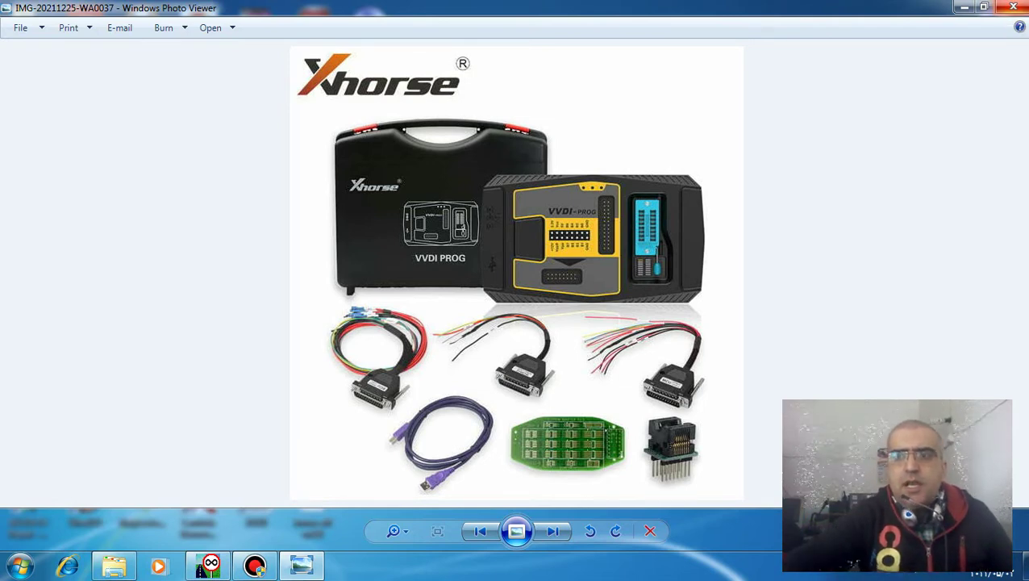
Close the photo viewer, shift the programer folder down-right and the Bandicam recorder right
{"action": "left_click", "coordinate": [1013, 8]}
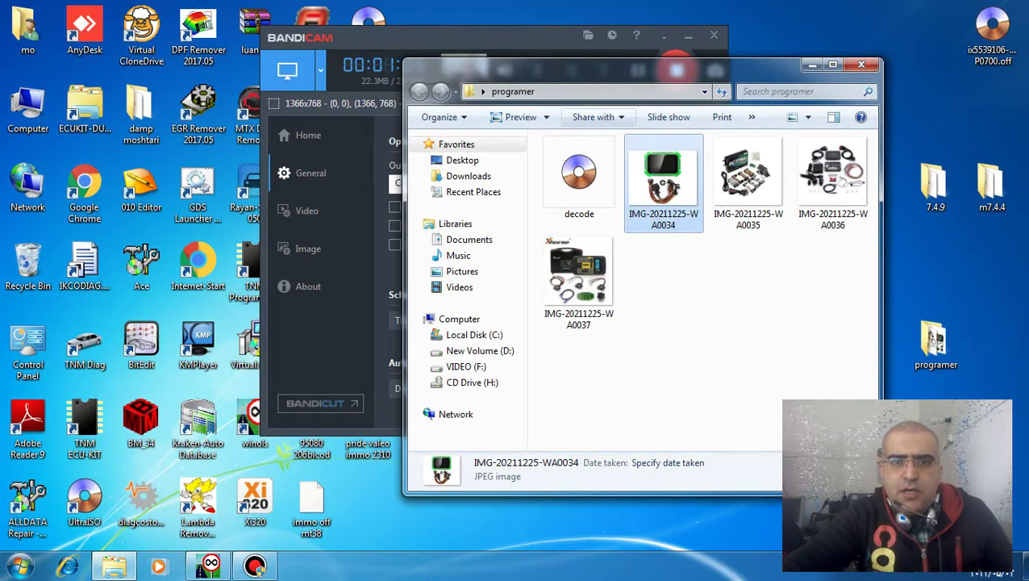
{"action": "left_click_drag", "start_coordinate": [613, 65], "coordinate": [748, 156]}
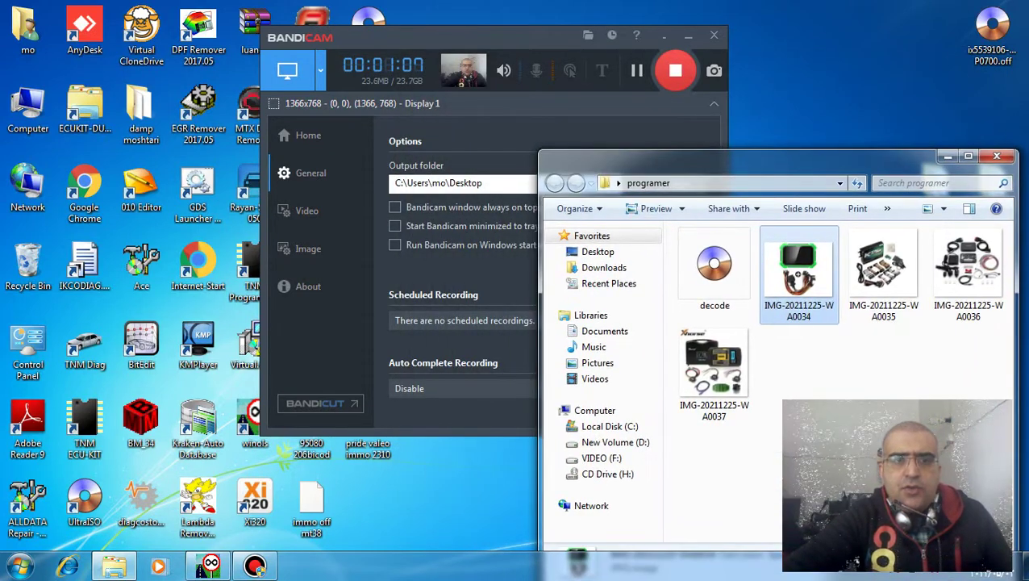
{"action": "left_click_drag", "start_coordinate": [467, 71], "coordinate": [577, 63]}
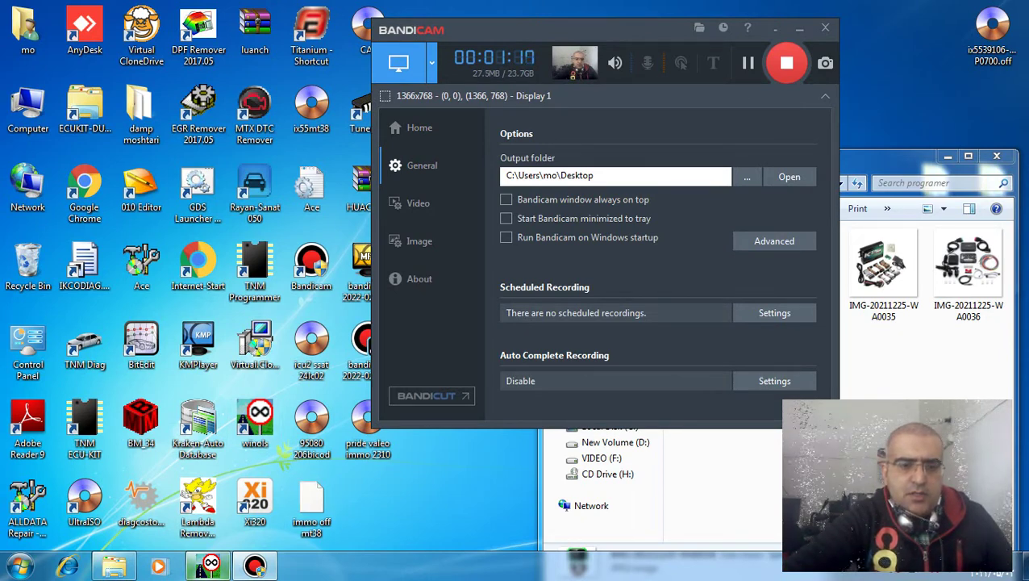
{"action": "mouse_move", "coordinate": [209, 564]}
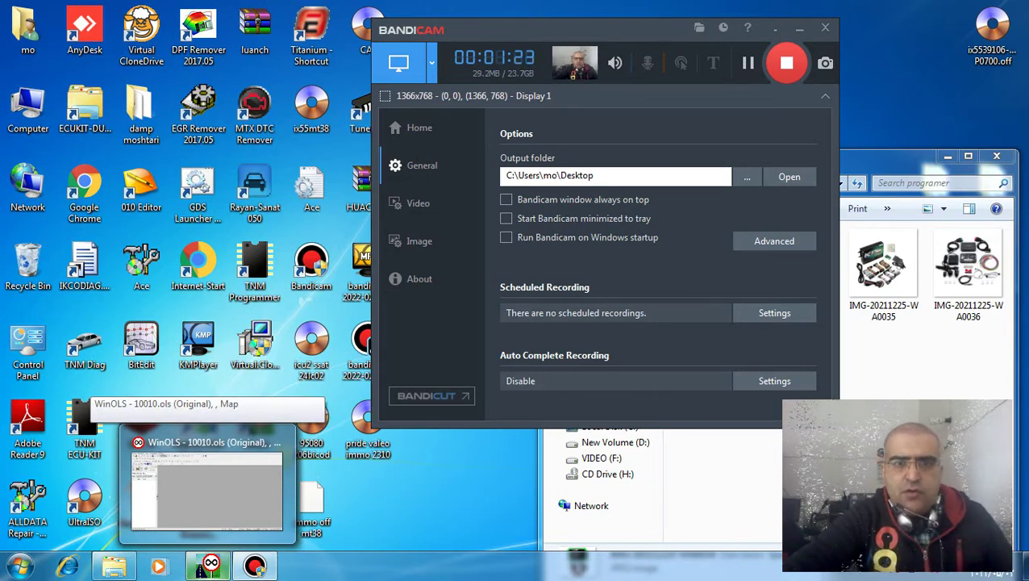
Bring the WinOLS window to the front, then restore the programer folder window beside it
{"action": "left_click", "coordinate": [208, 488]}
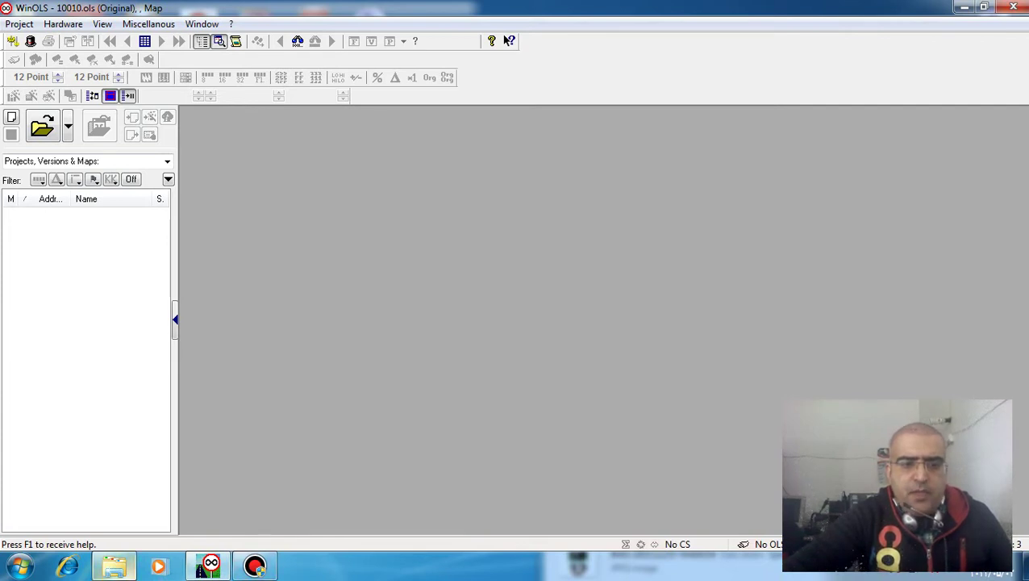
{"action": "mouse_move", "coordinate": [114, 567]}
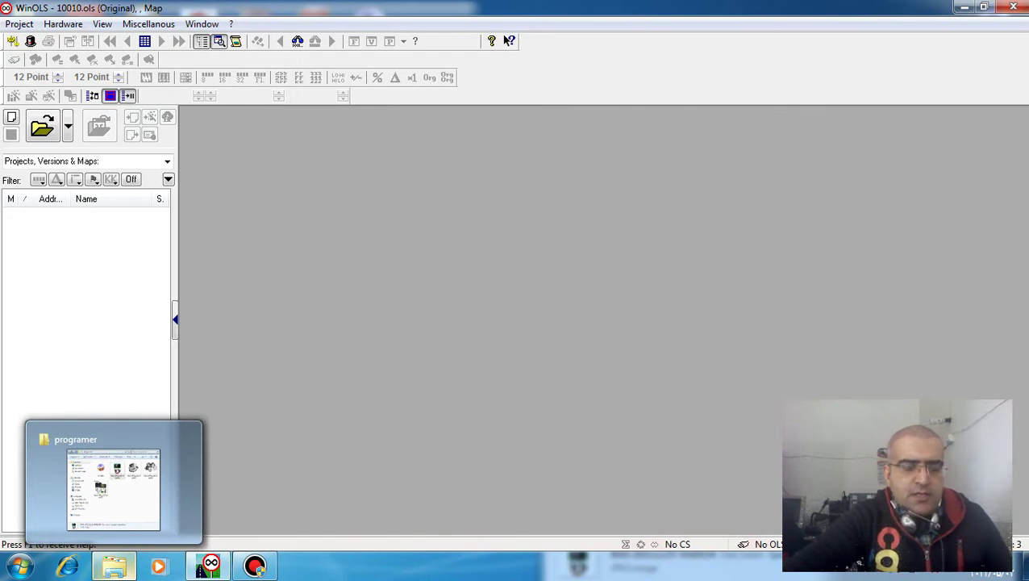
{"action": "left_click", "coordinate": [114, 567]}
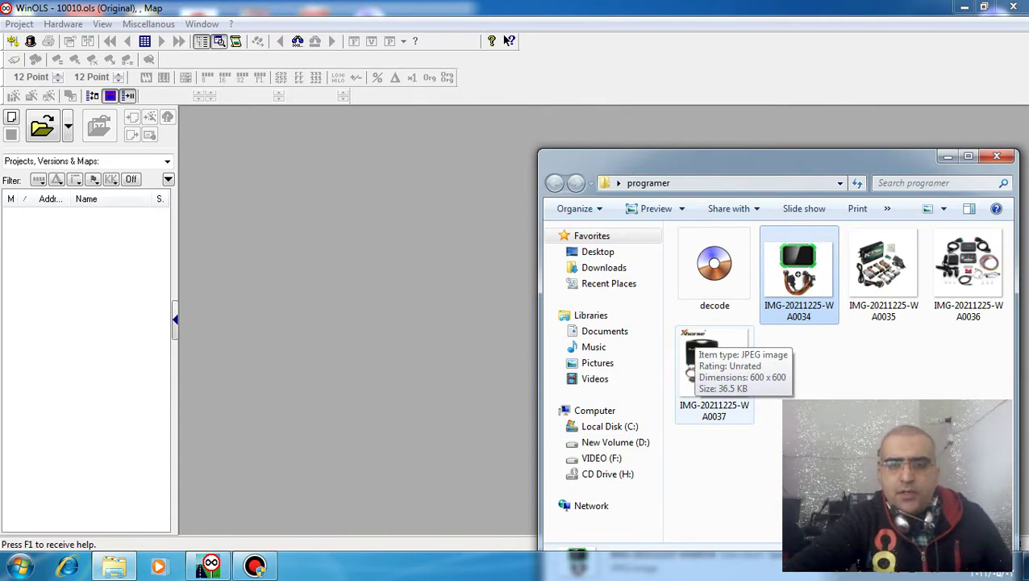
Import decode.bin as a new project, ignoring similar projects, and maximize its hexdump
{"action": "left_click", "coordinate": [714, 267]}
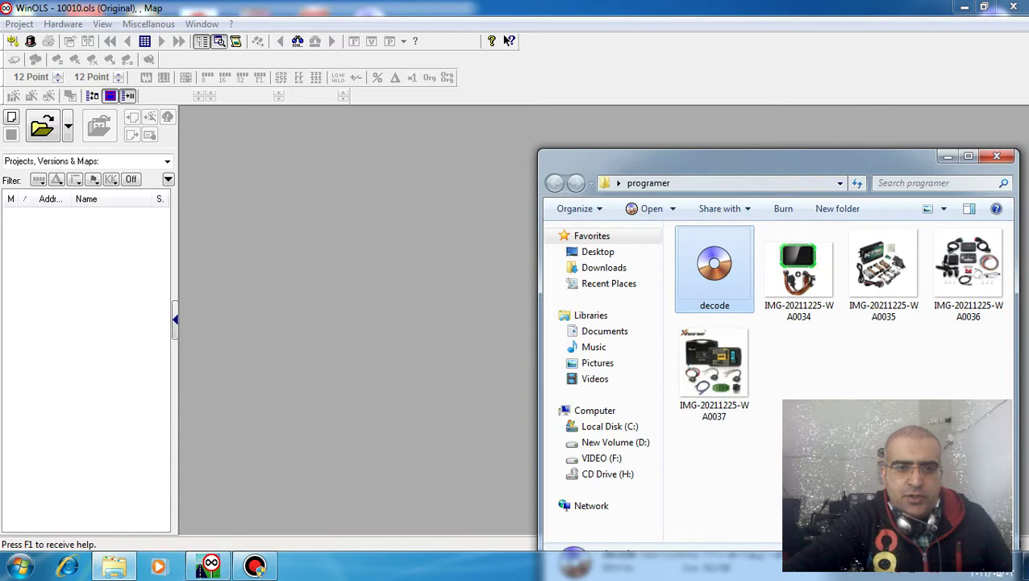
{"action": "key", "text": "Return"}
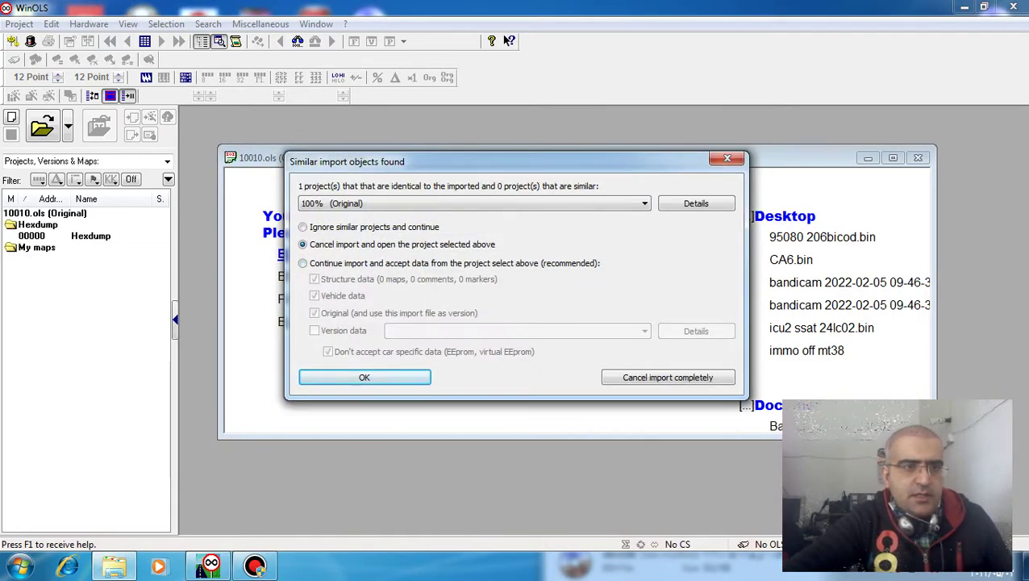
{"action": "key", "text": "Up"}
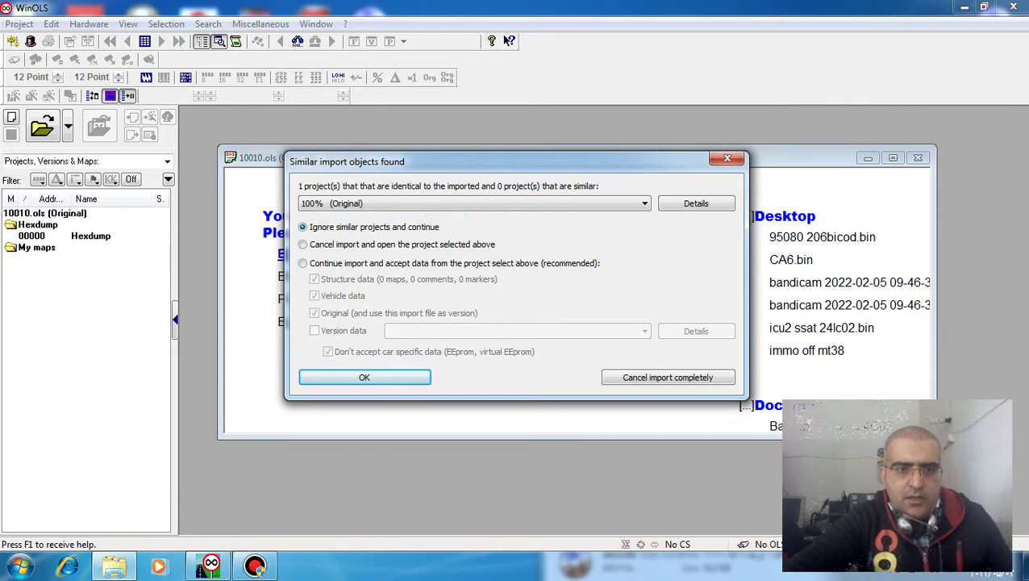
{"action": "key", "text": "Return"}
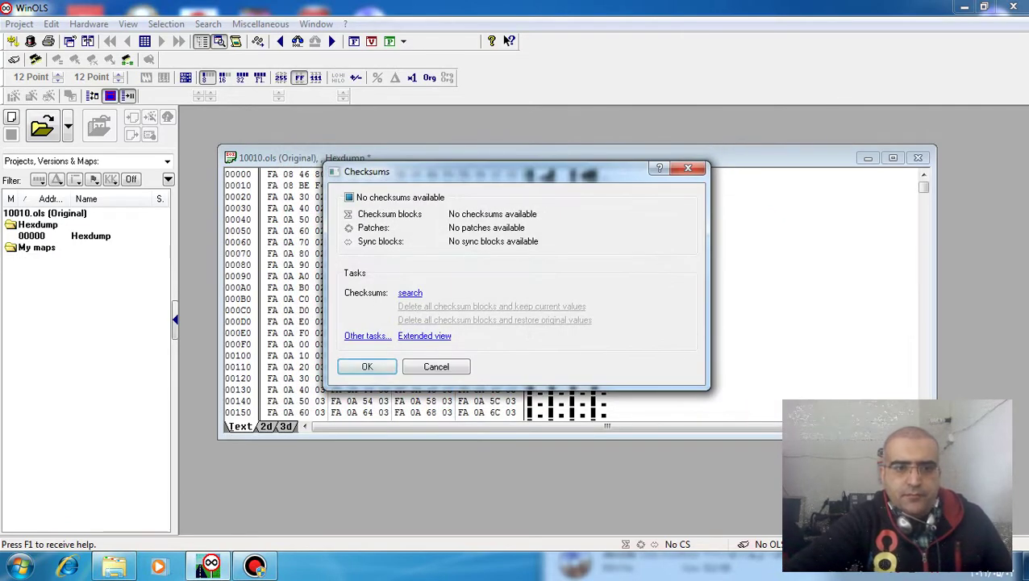
{"action": "key", "text": "Return"}
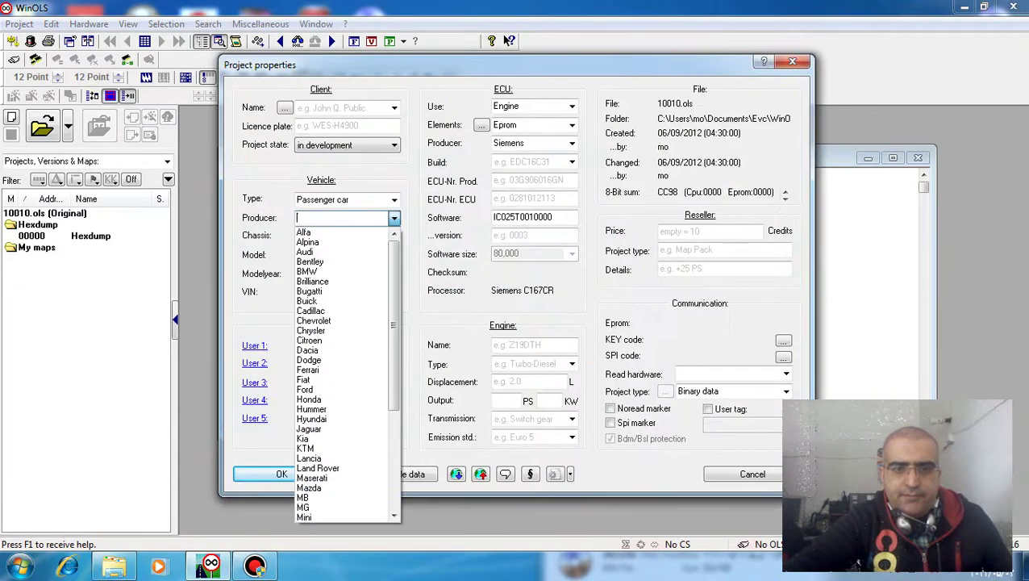
{"action": "key", "text": "Escape"}
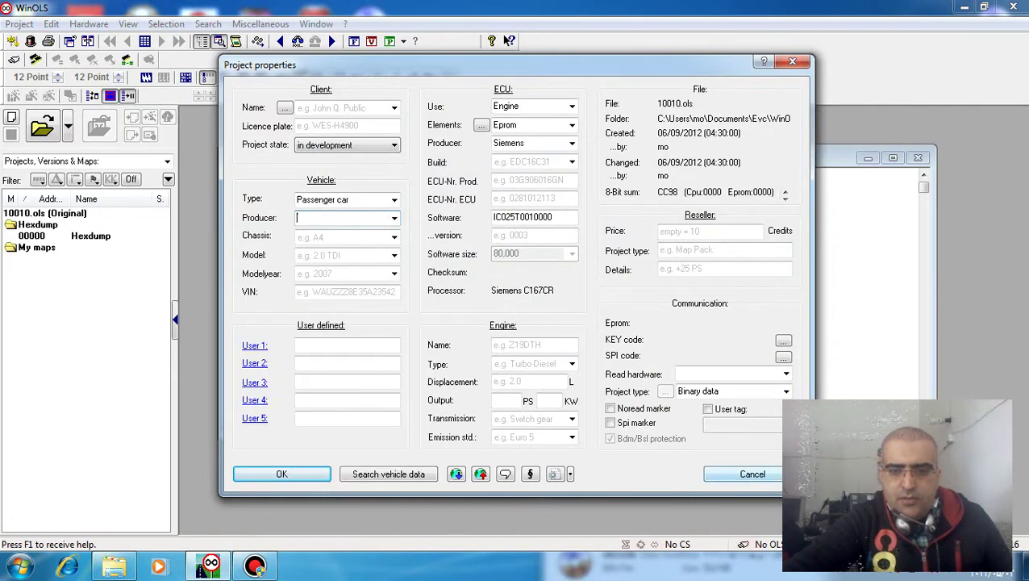
{"action": "key", "text": "Return"}
{"action": "left_click", "coordinate": [893, 157]}
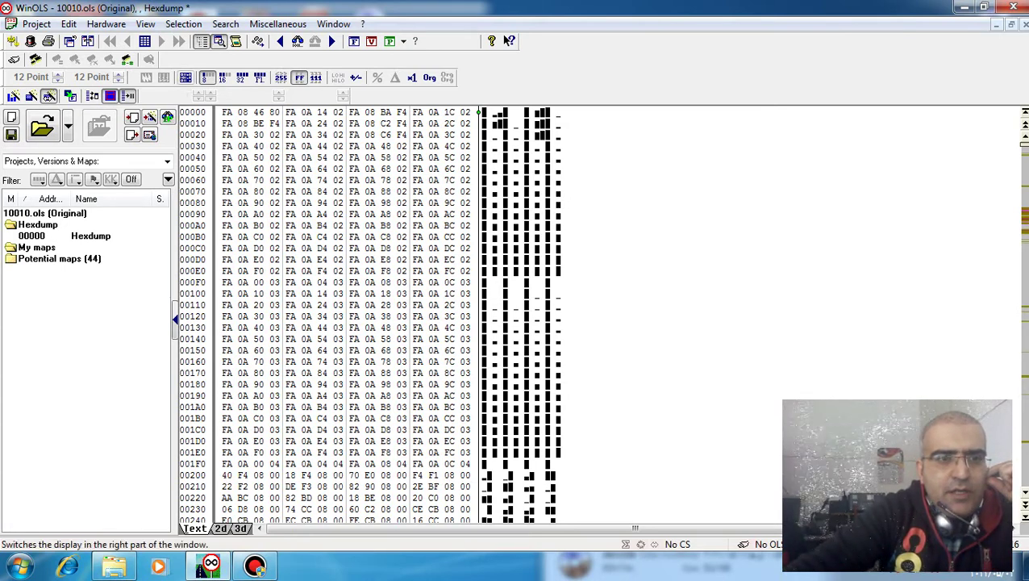
{"action": "left_click", "coordinate": [186, 77]}
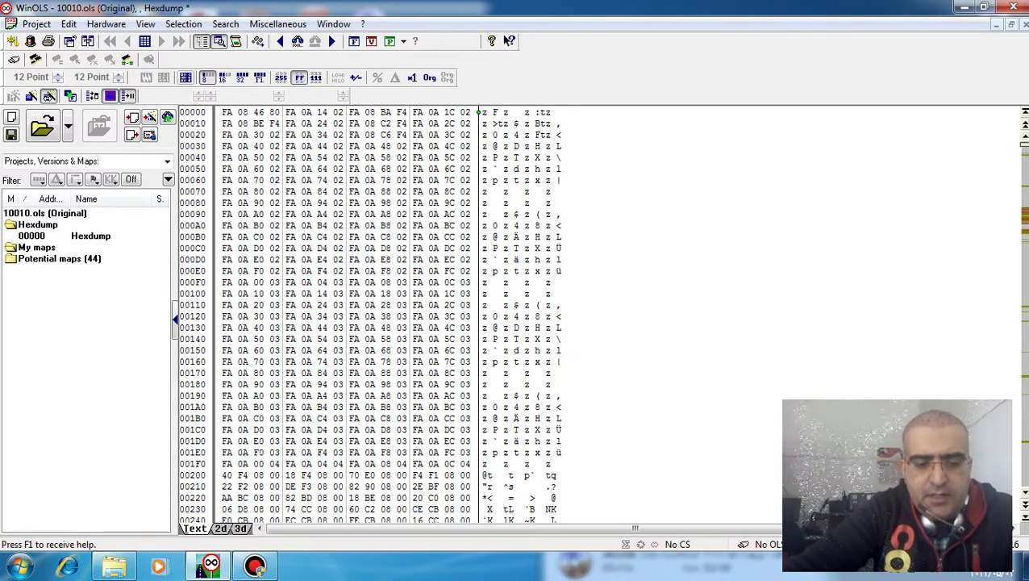
{"action": "key", "text": "ctrl+f"}
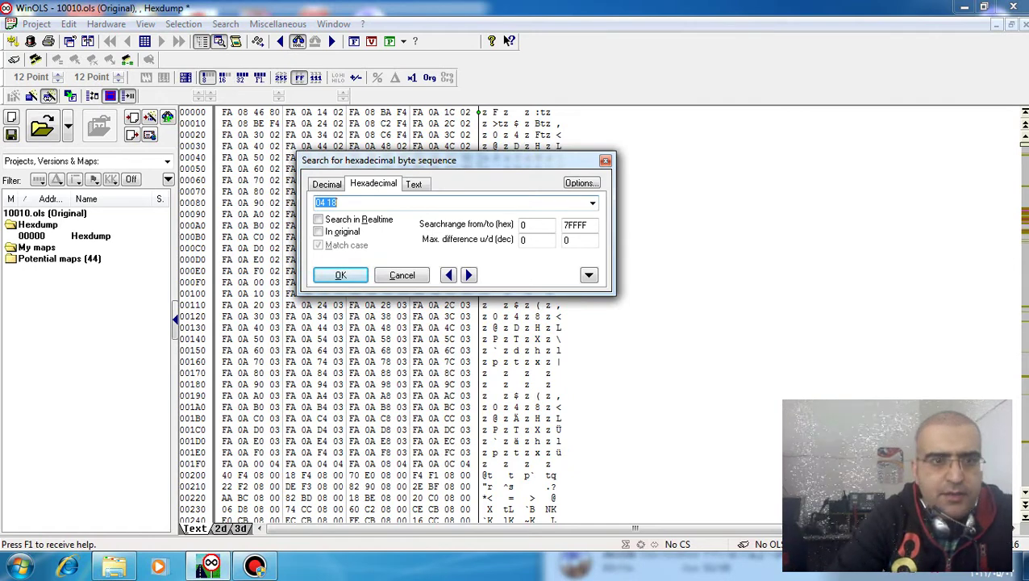
{"action": "type", "text": "20"}
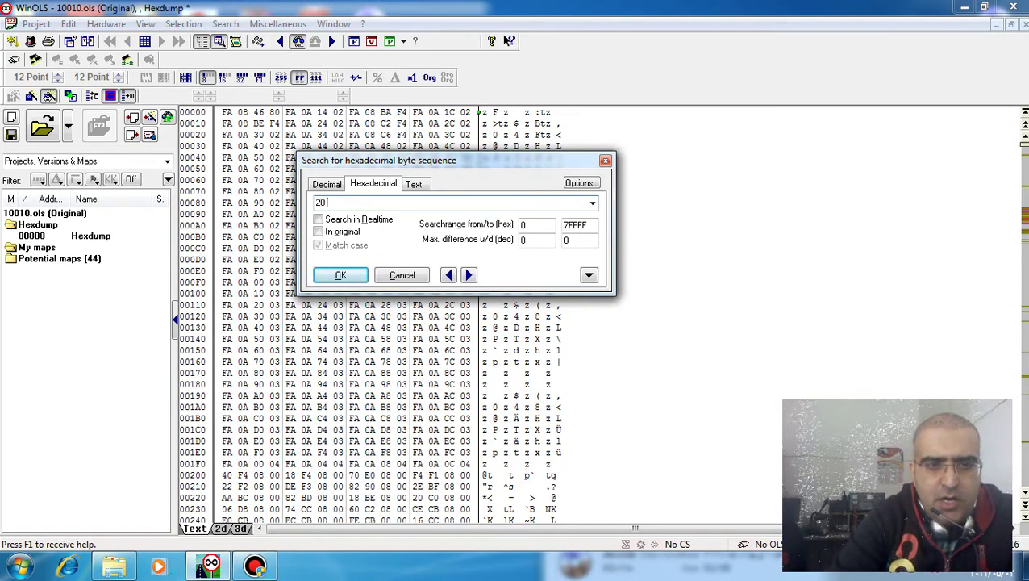
{"action": "type", "text": " 20 20 20 20"}
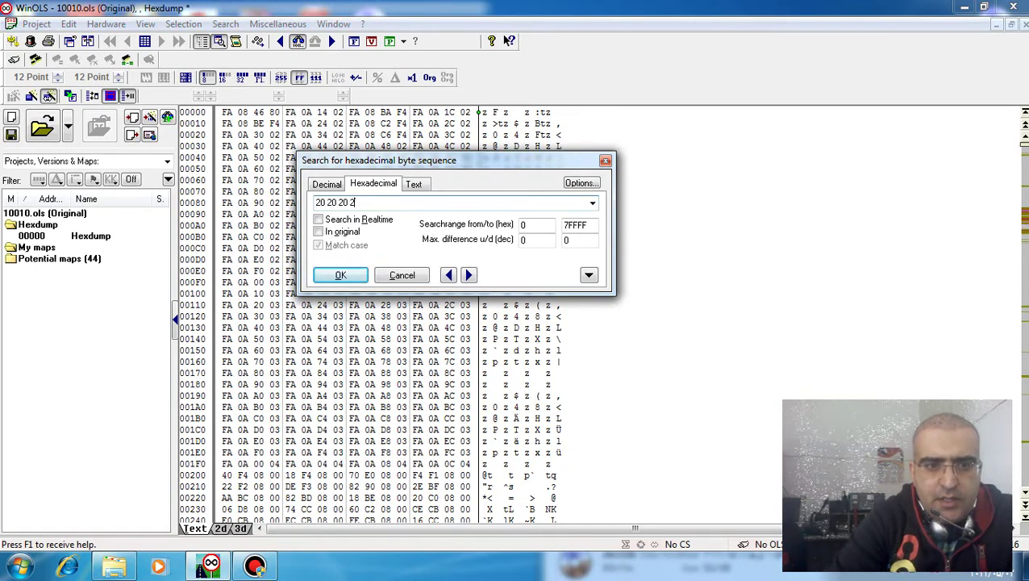
{"action": "key", "text": "Return"}
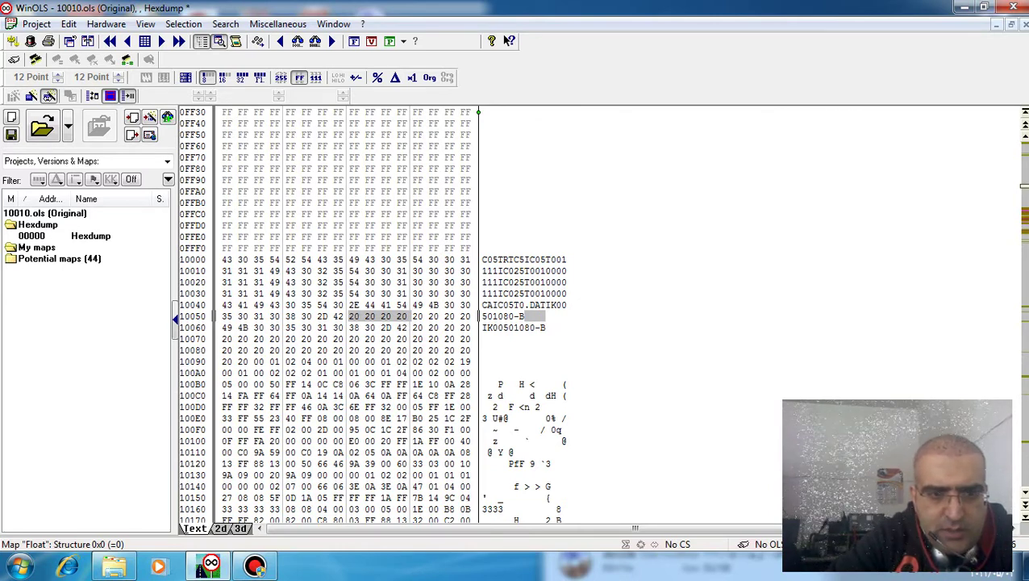
{"action": "left_click", "coordinate": [307, 362]}
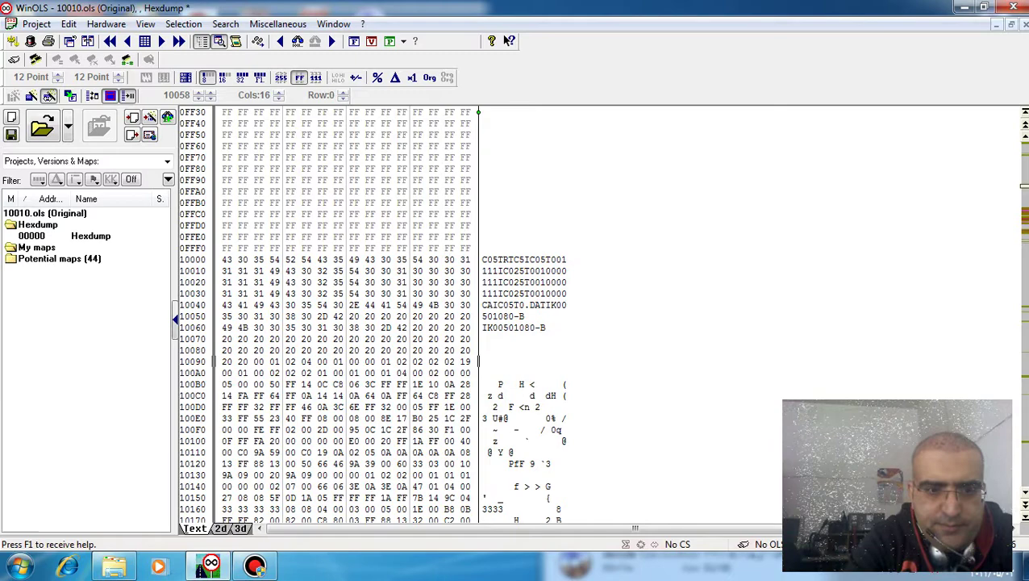
{"action": "type", "text": "0"}
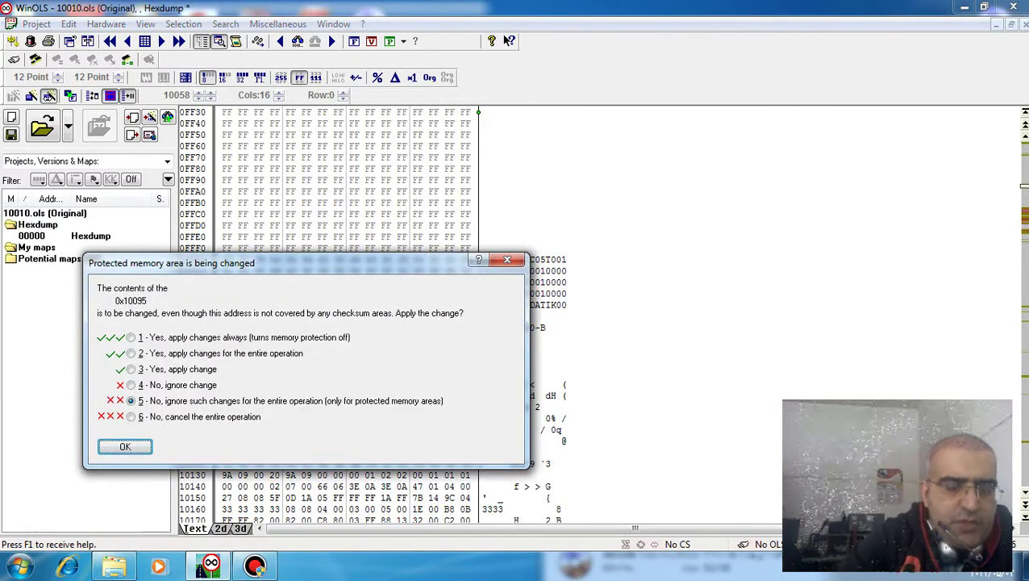
{"action": "type", "text": "1"}
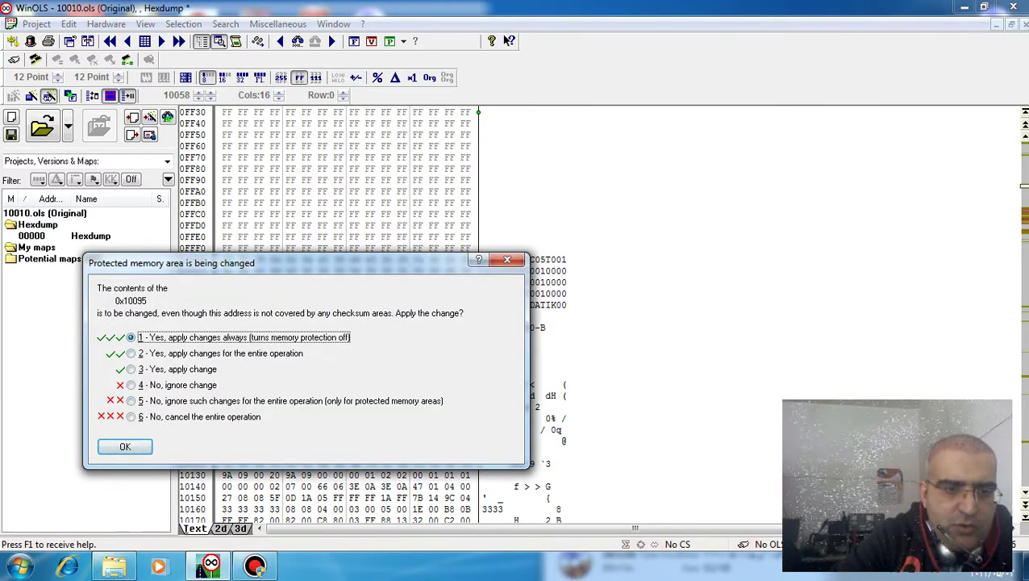
{"action": "key", "text": "Return"}
{"action": "left_click", "coordinate": [305, 418]}
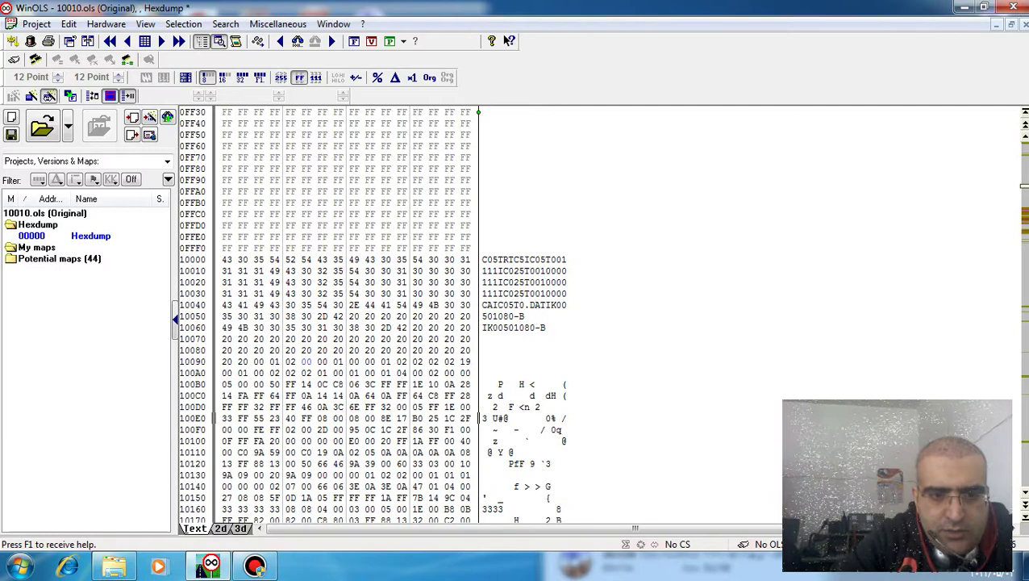
Scroll to row 10130 and overwrite the immobilizer byte at 0x10139 with 00
{"action": "scroll", "coordinate": [347, 314], "scroll_direction": "down", "scroll_amount": 1}
{"action": "scroll", "coordinate": [347, 315], "scroll_direction": "down", "scroll_amount": 1}
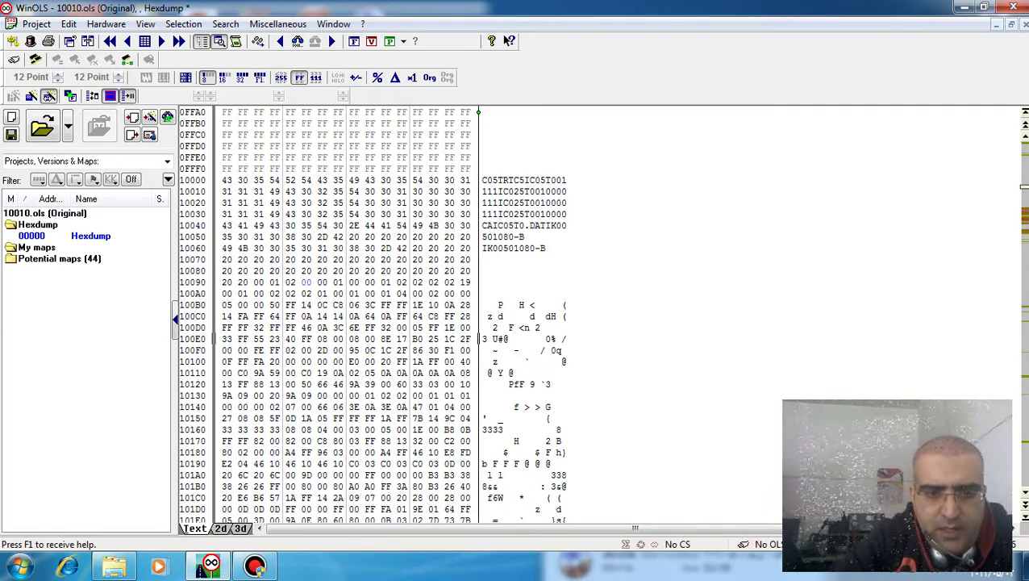
{"action": "left_click", "coordinate": [370, 395]}
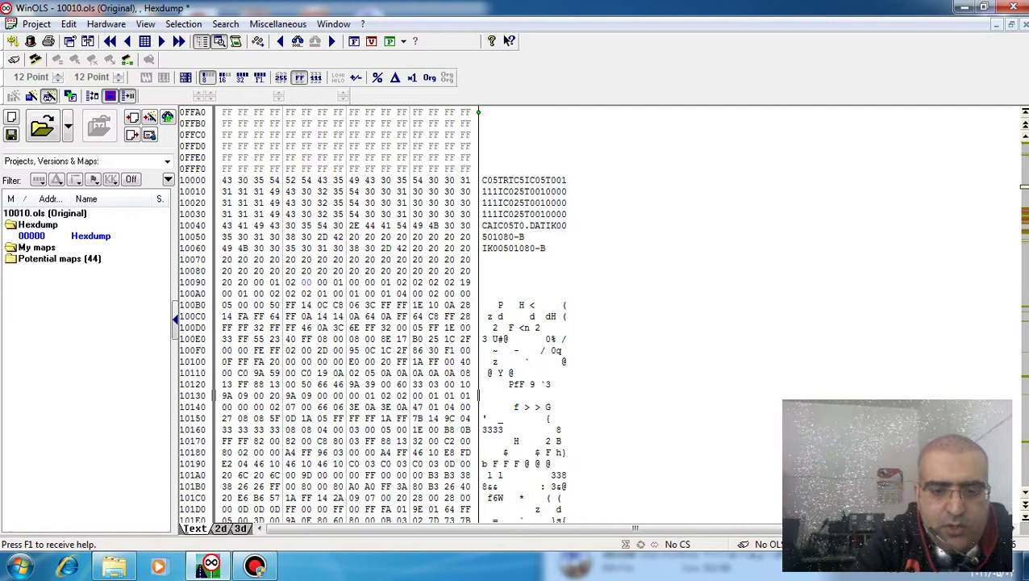
{"action": "type", "text": "00"}
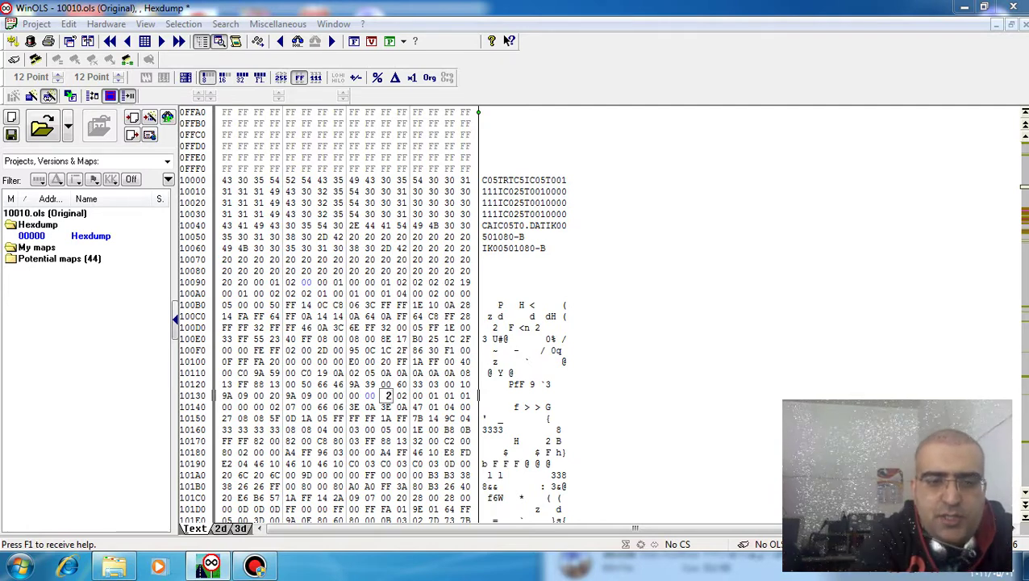
{"action": "left_click", "coordinate": [401, 406]}
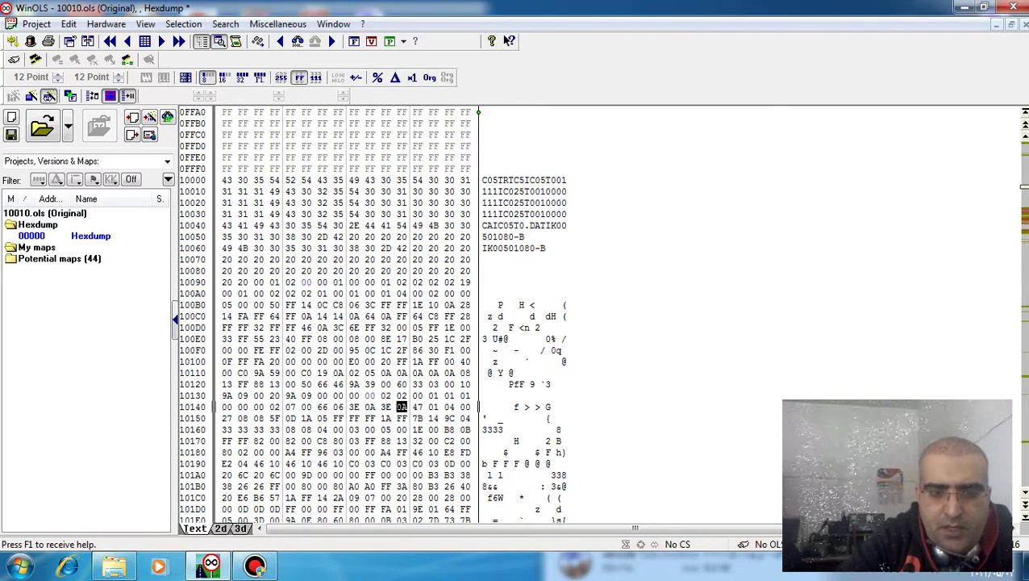
{"action": "left_click", "coordinate": [432, 395]}
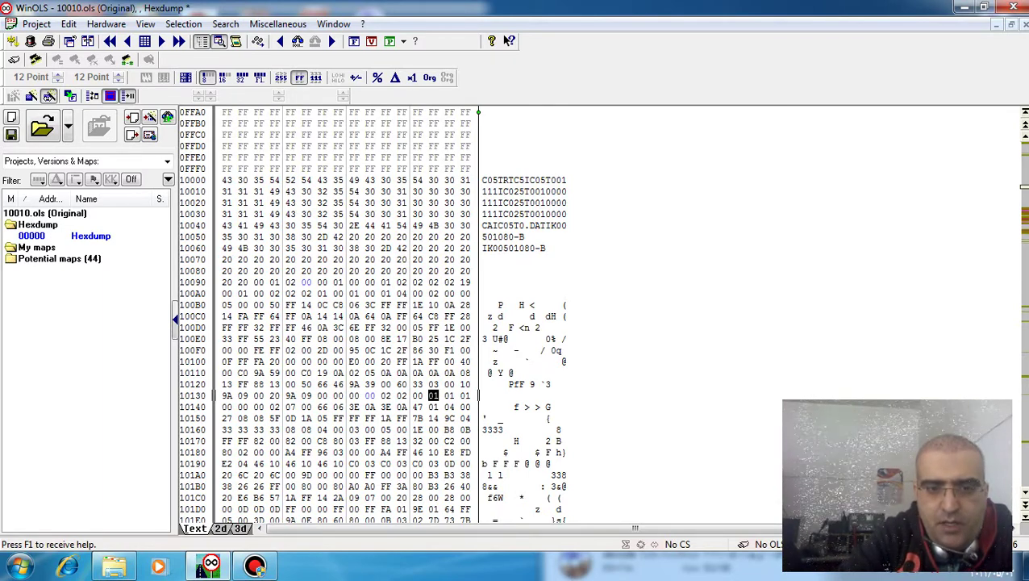
{"action": "left_click", "coordinate": [450, 396]}
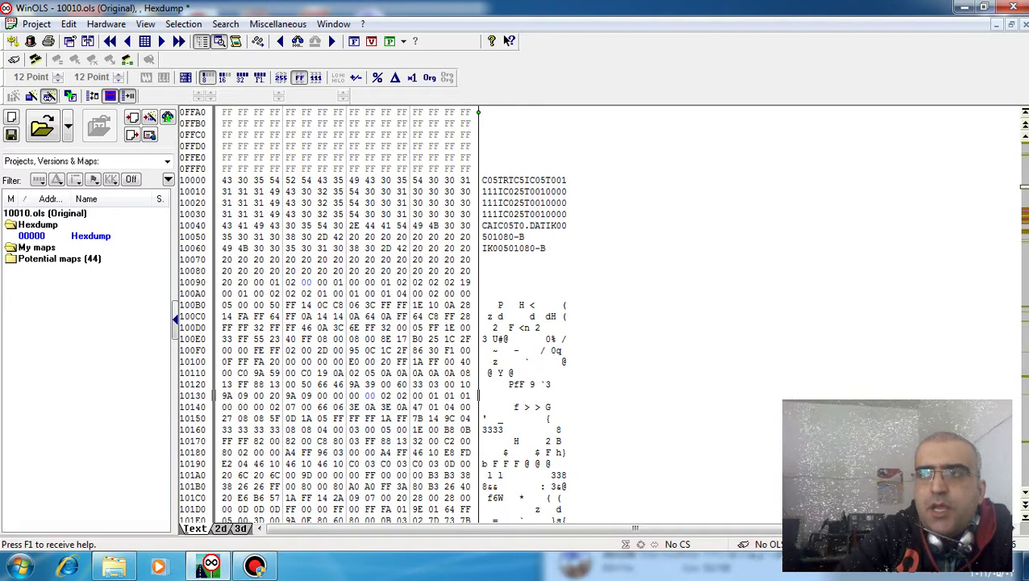
{"action": "left_click", "coordinate": [465, 396]}
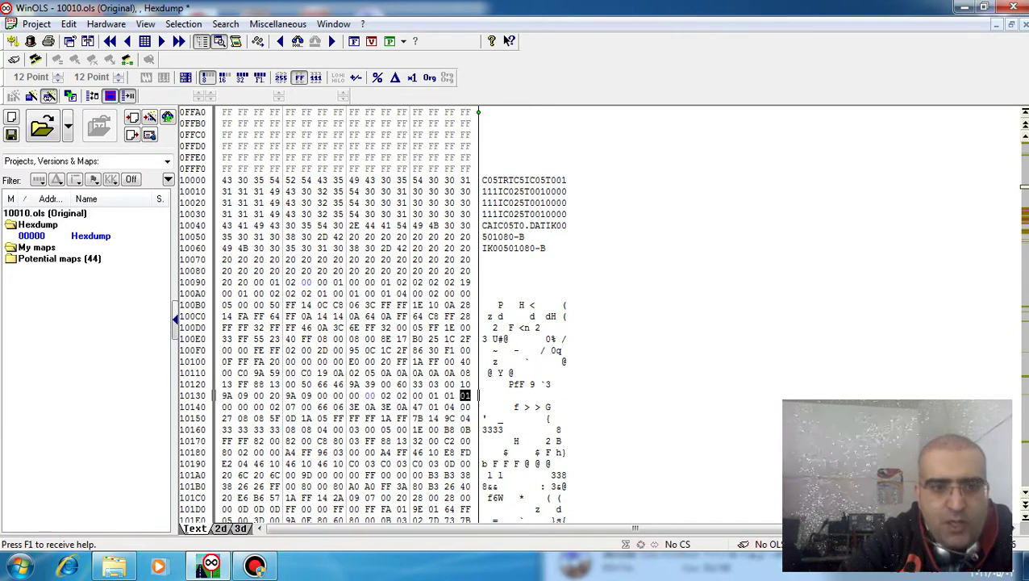
{"action": "scroll", "coordinate": [371, 315], "scroll_direction": "down", "scroll_amount": 3}
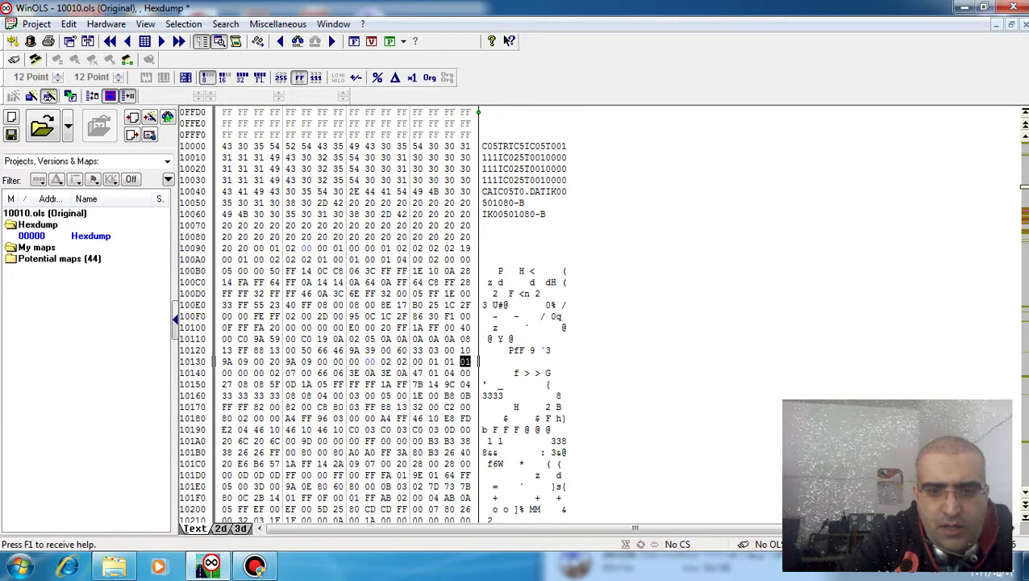
{"action": "scroll", "coordinate": [371, 315], "scroll_direction": "down", "scroll_amount": 2}
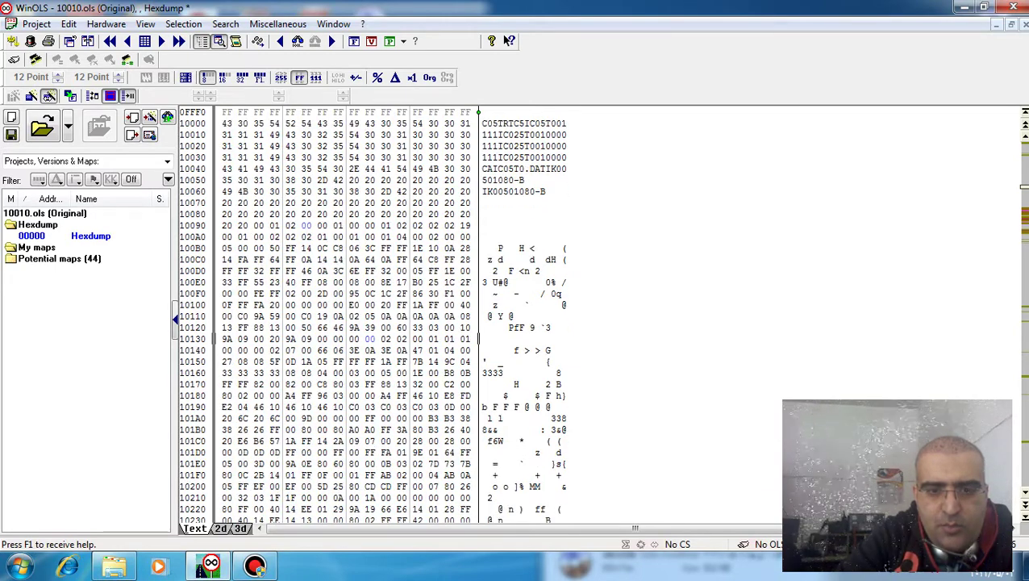
{"action": "scroll", "coordinate": [371, 315], "scroll_direction": "up", "scroll_amount": 4}
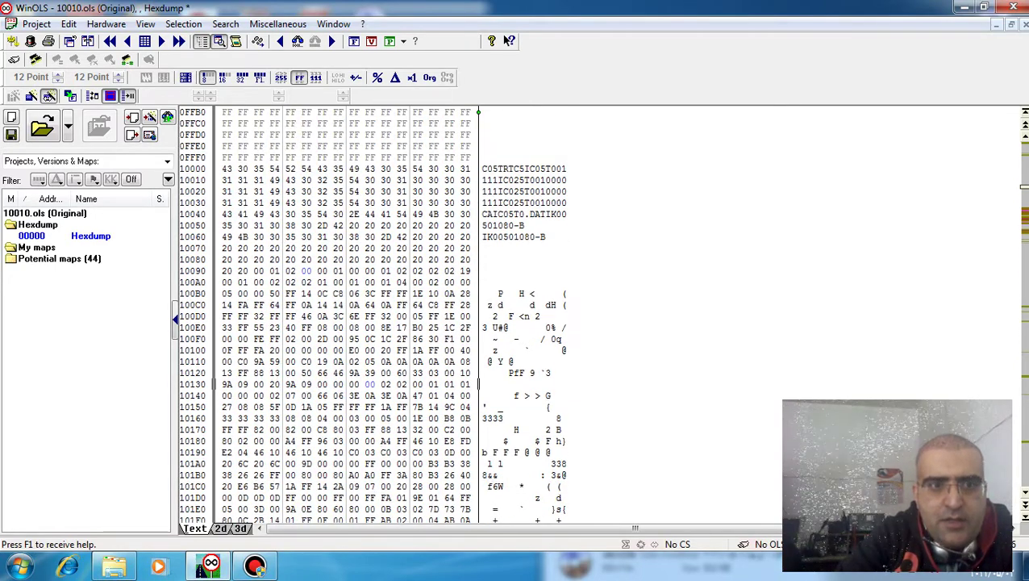
{"action": "scroll", "coordinate": [372, 314], "scroll_direction": "up", "scroll_amount": 3}
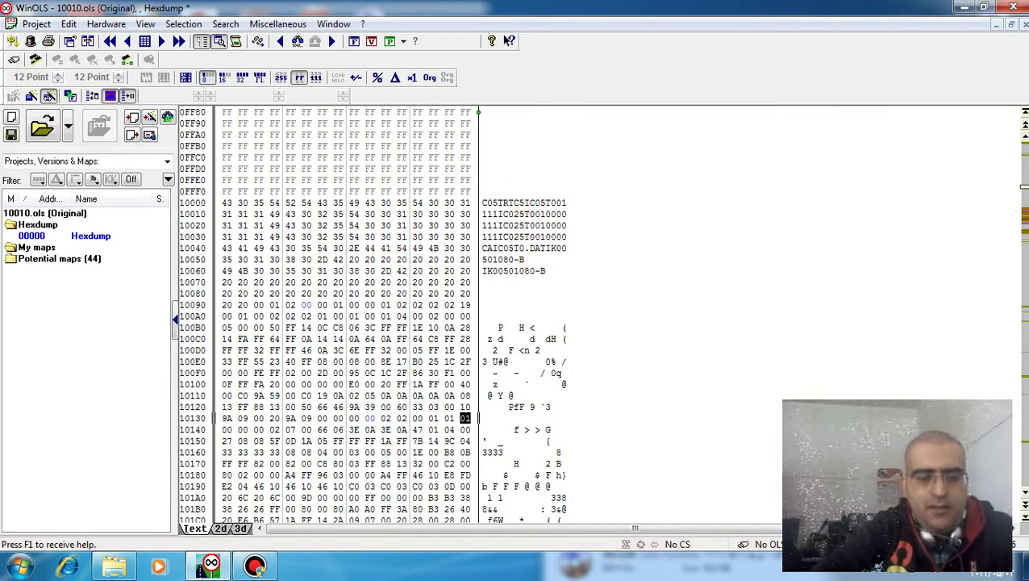
Search for hex bytes c8 c8 and select the three C8 bytes on row 10650
{"action": "key", "text": "ctrl+f"}
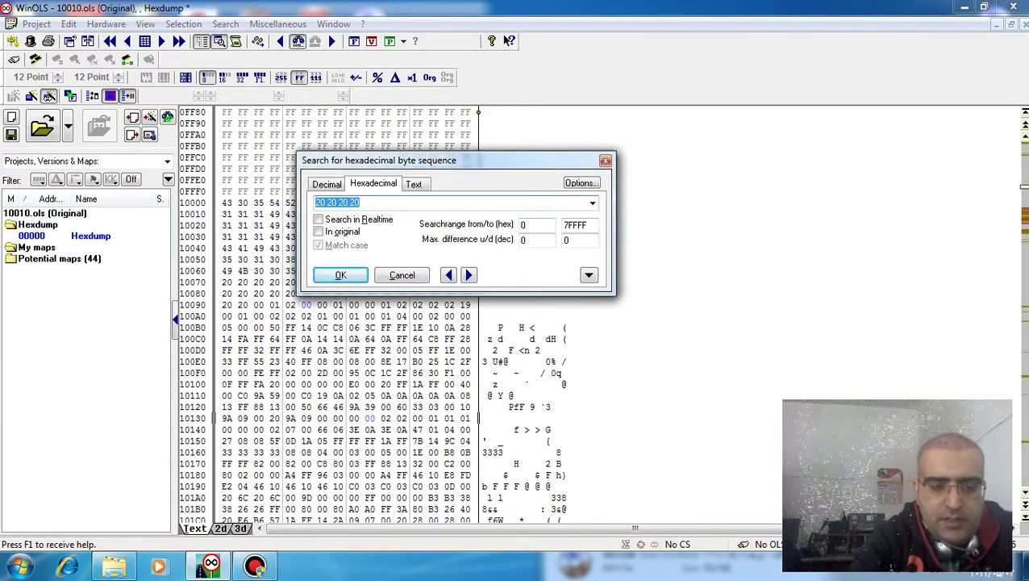
{"action": "type", "text": "c"}
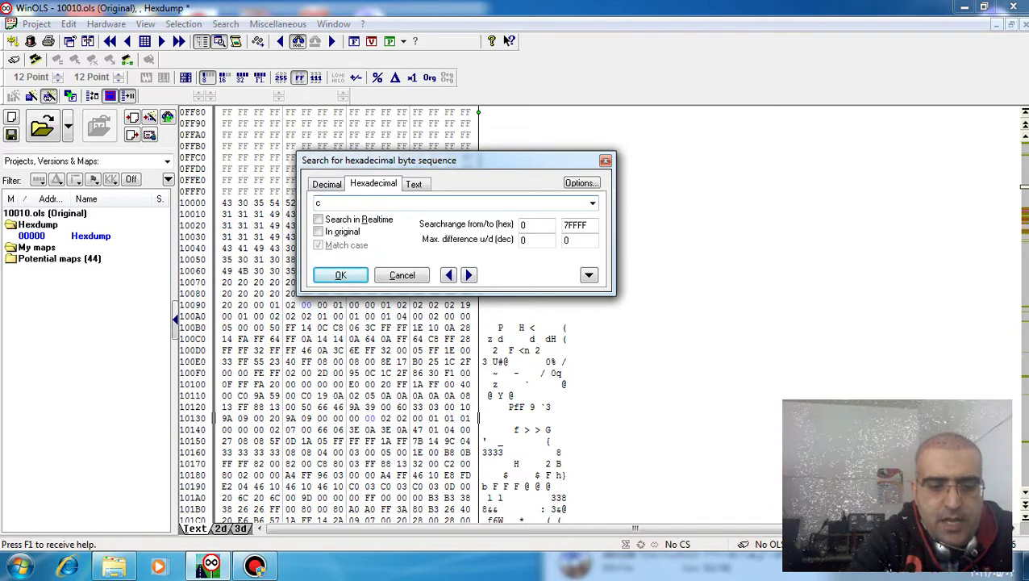
{"action": "type", "text": "8 c8"}
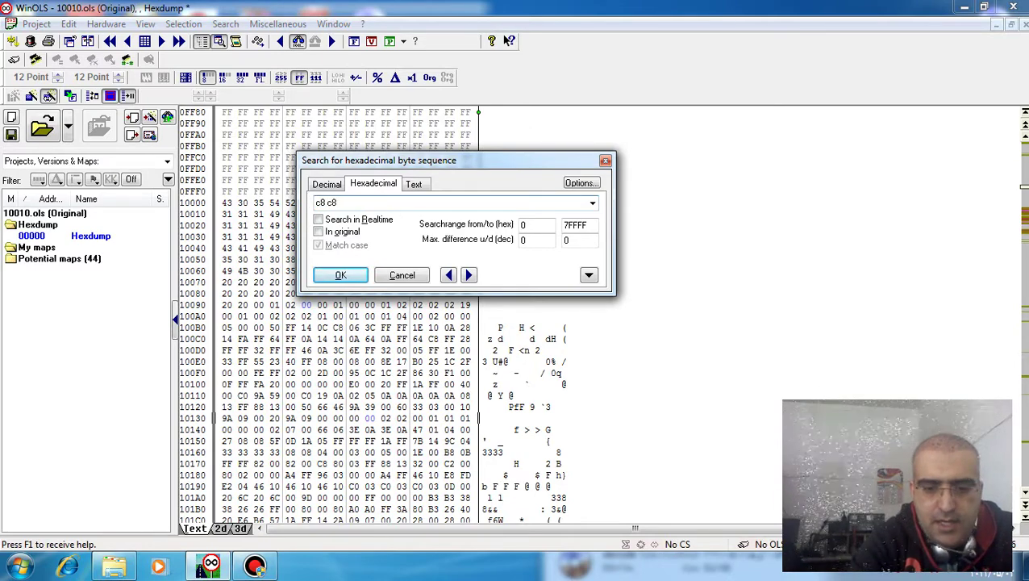
{"action": "key", "text": "Return"}
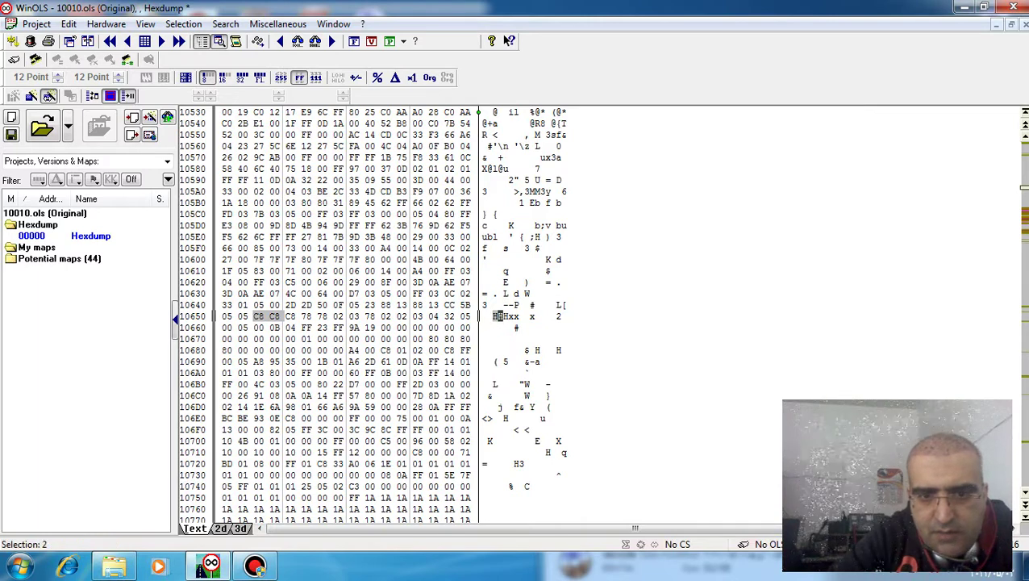
{"action": "key", "text": "shift+Right"}
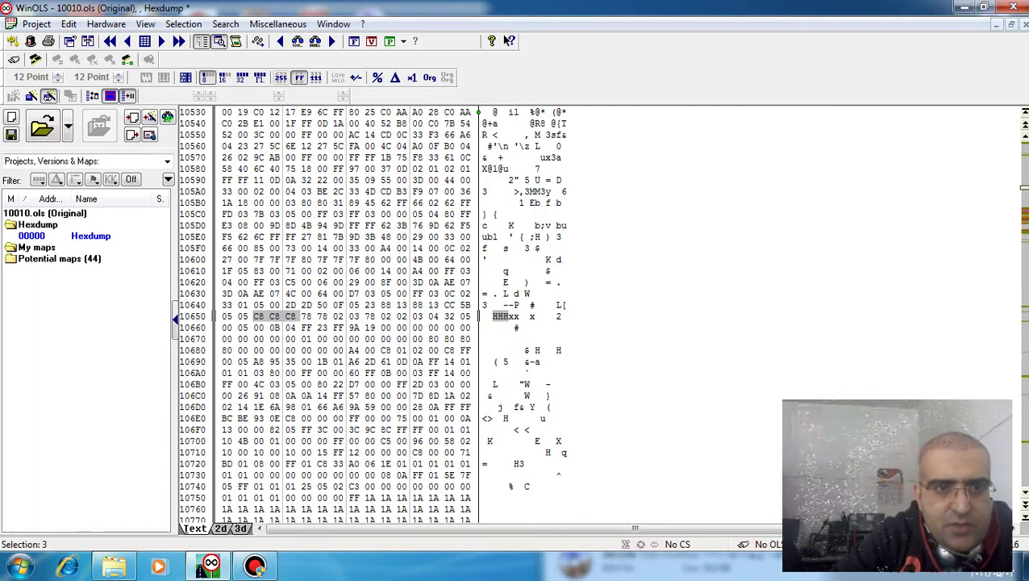
Switch to decimal display and set the three 200 bytes on row 10650 to 250
{"action": "left_click", "coordinate": [282, 78]}
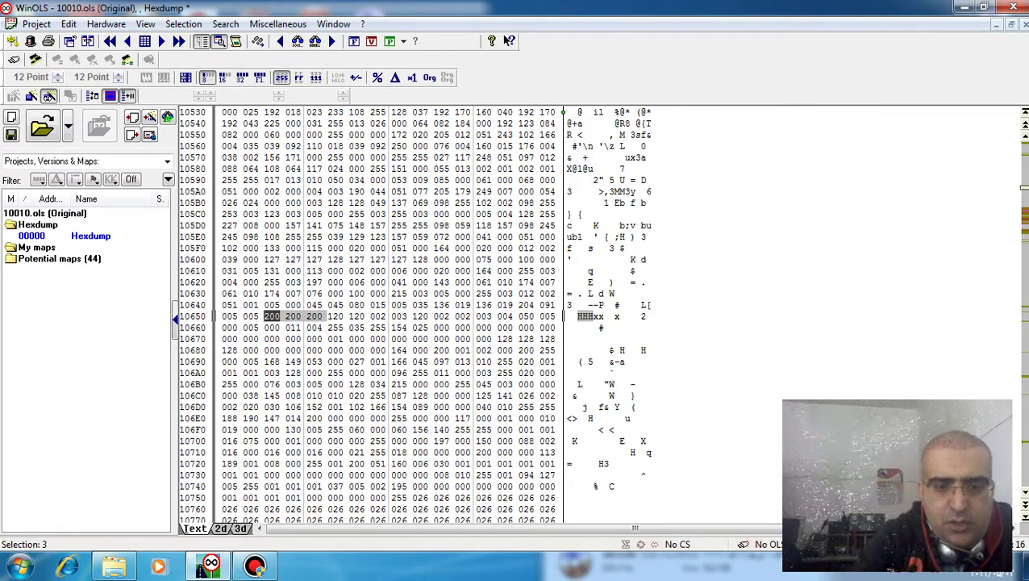
{"action": "type", "text": "2"}
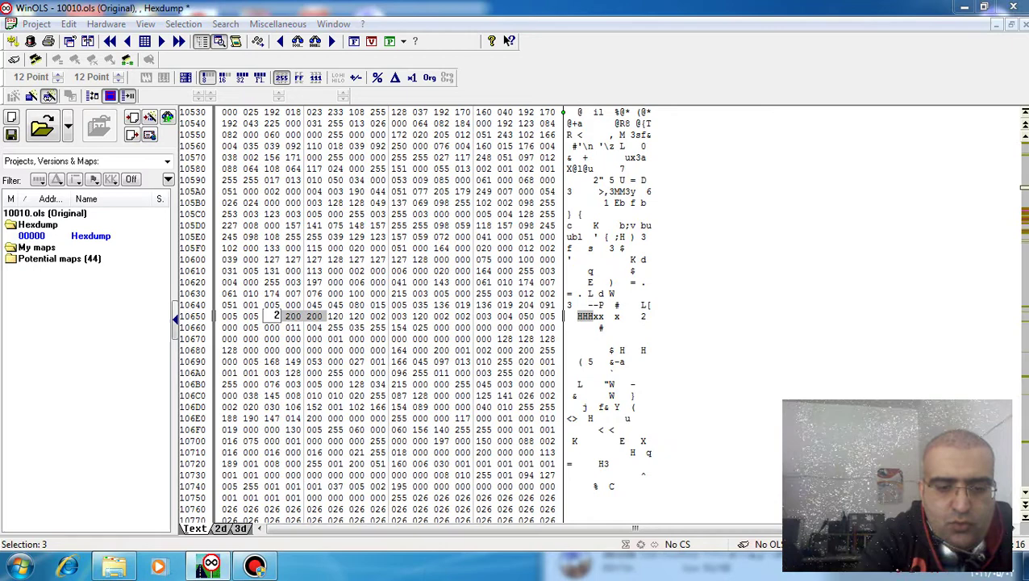
{"action": "type", "text": "5"}
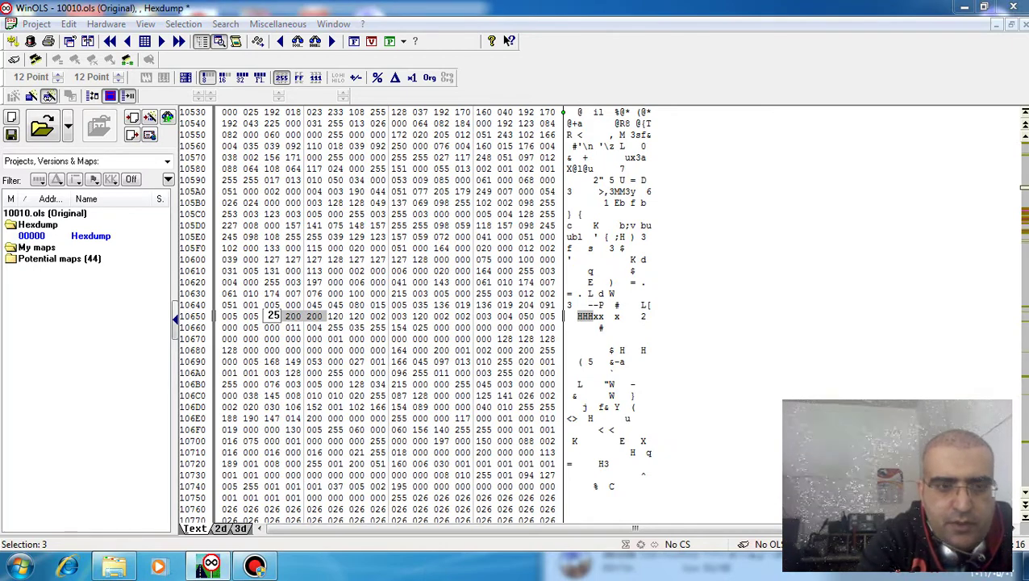
{"action": "type", "text": "0"}
{"action": "key", "text": "Return"}
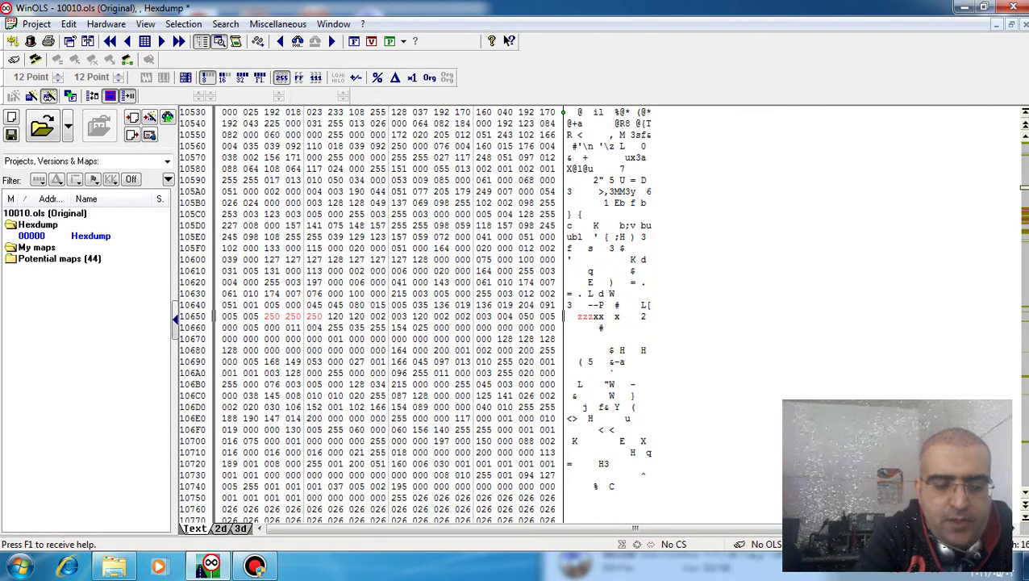
Run a decimal byte search for 078 094, landing on row 18360
{"action": "key", "text": "ctrl+f"}
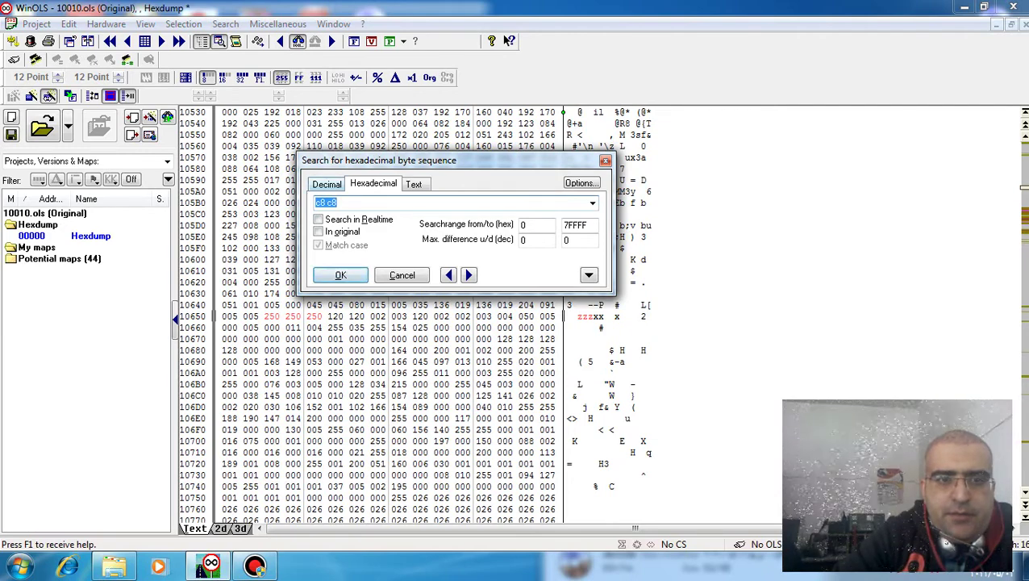
{"action": "key", "text": "ctrl+shift+Tab"}
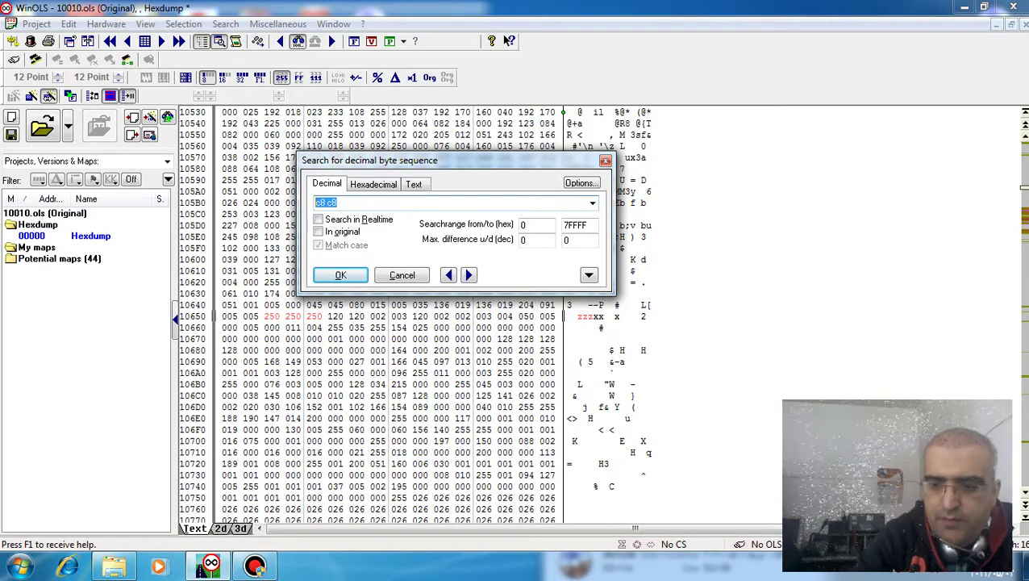
{"action": "type", "text": "0"}
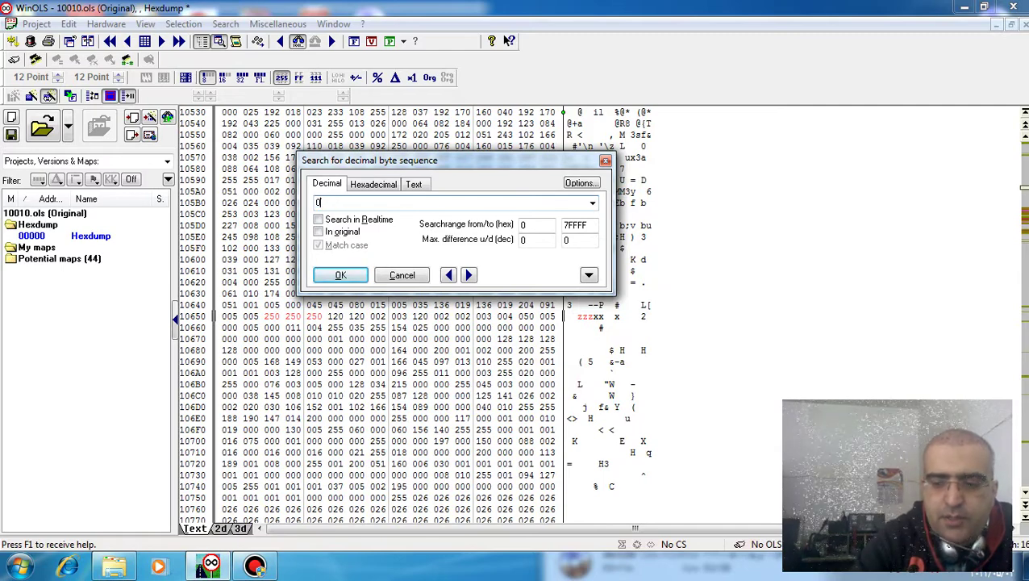
{"action": "type", "text": "78 "}
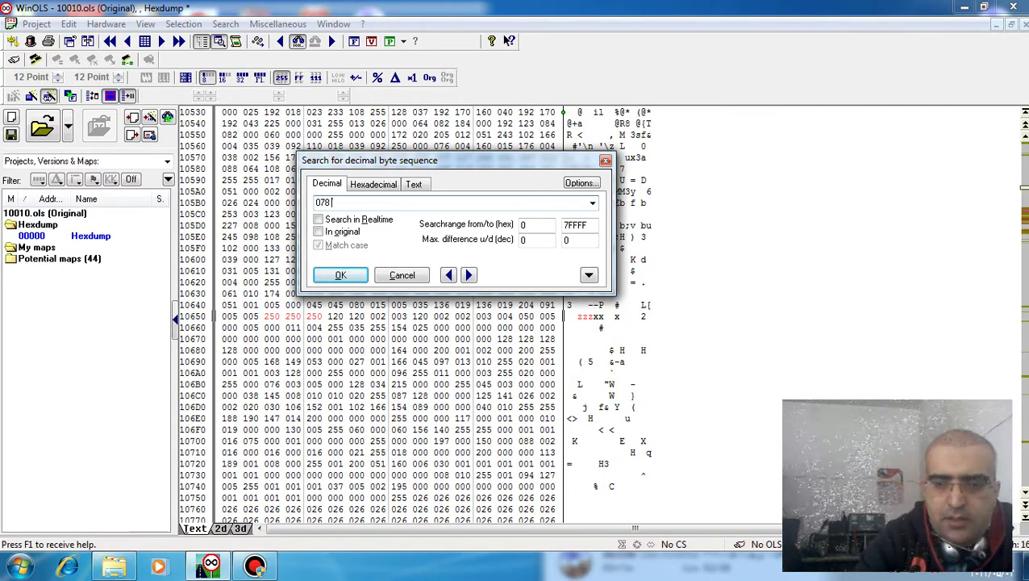
{"action": "type", "text": "094"}
{"action": "key", "text": "Return"}
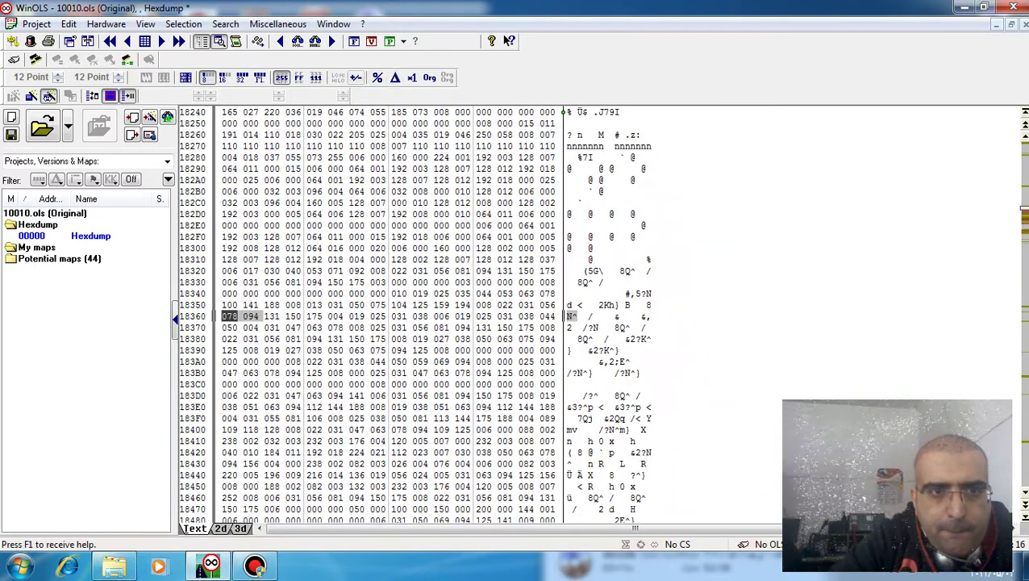
Find the earlier 078 094 match on row 10390, select its neighbouring bytes, then open the Start menu
{"action": "left_click", "coordinate": [279, 41]}
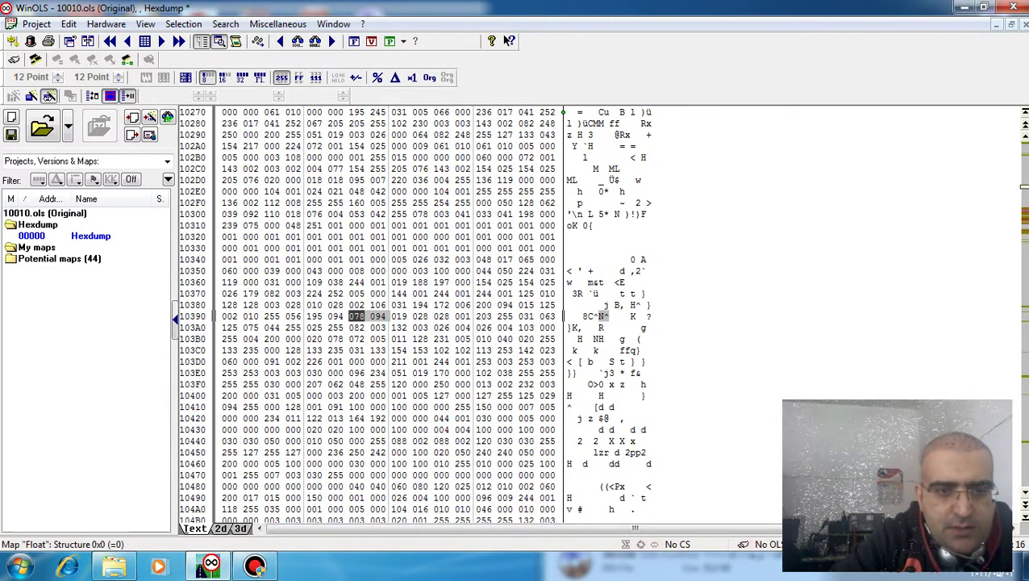
{"action": "left_click", "coordinate": [314, 316]}
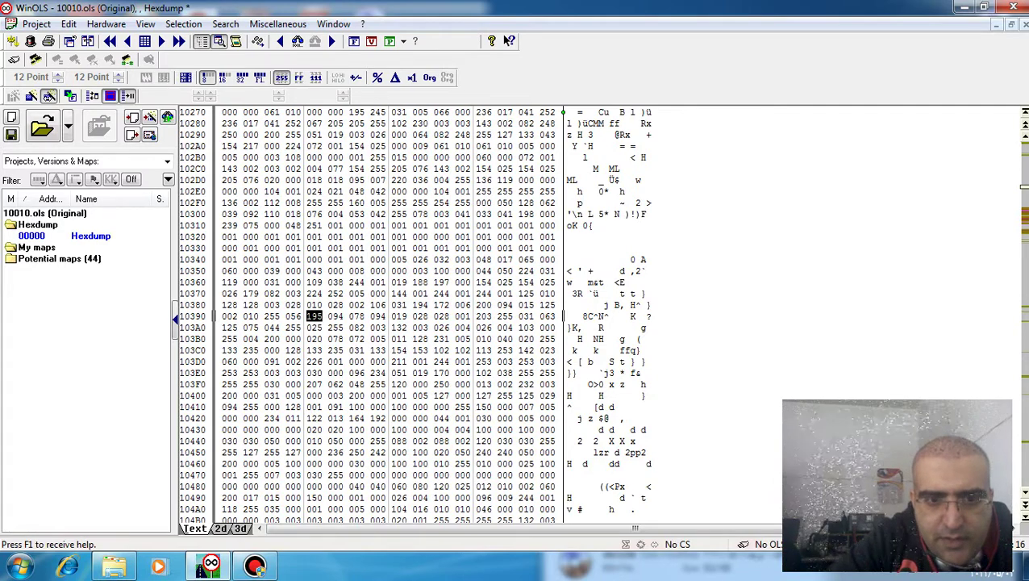
{"action": "left_click", "coordinate": [420, 304]}
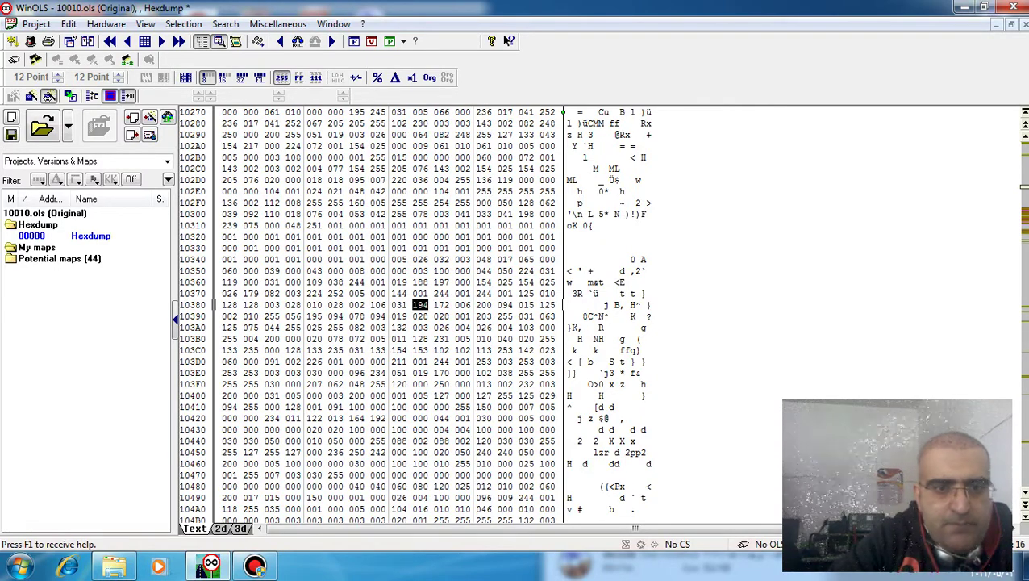
{"action": "key", "text": "super"}
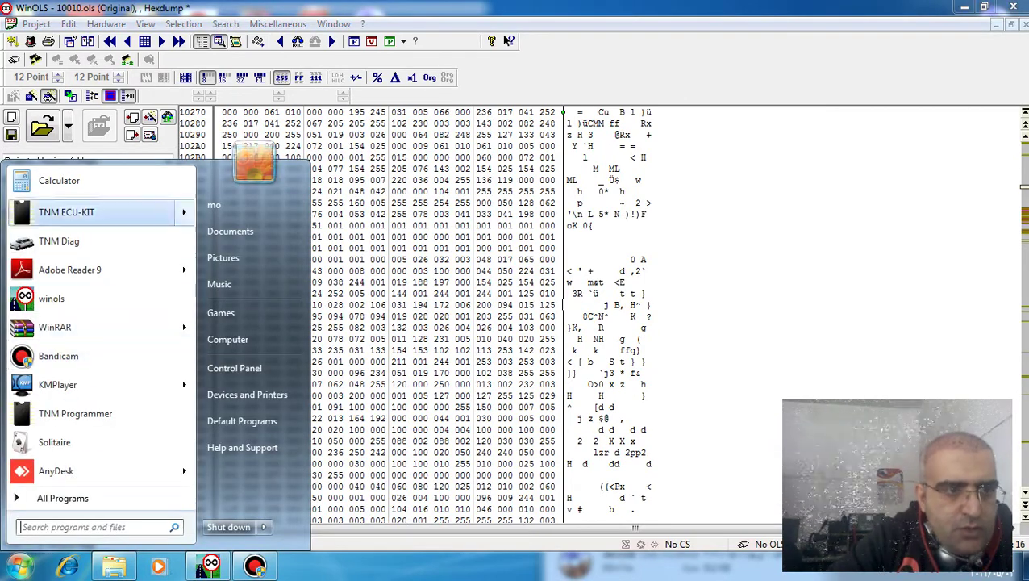
Use Calculator to get 195 × 32 = 6240 and 7200 ÷ 32 = 225, then return to WinOLS
{"action": "left_click", "coordinate": [59, 180]}
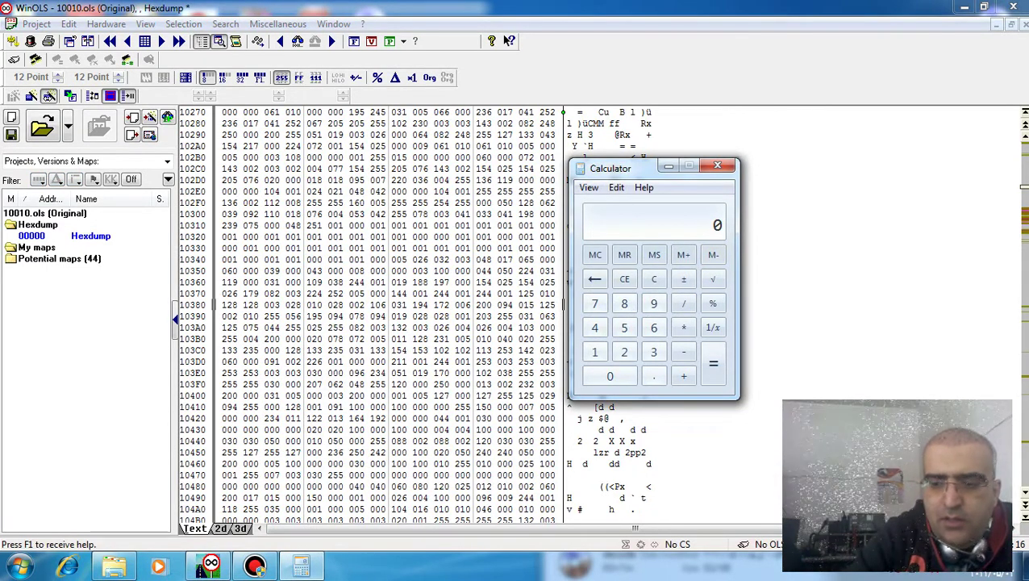
{"action": "type", "text": "195"}
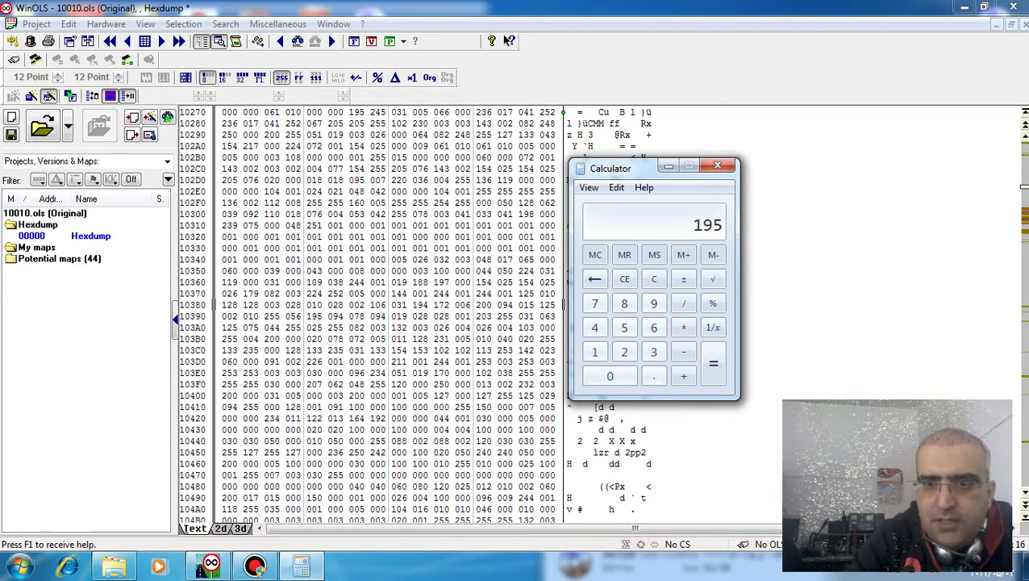
{"action": "type", "text": "*"}
{"action": "type", "text": "32"}
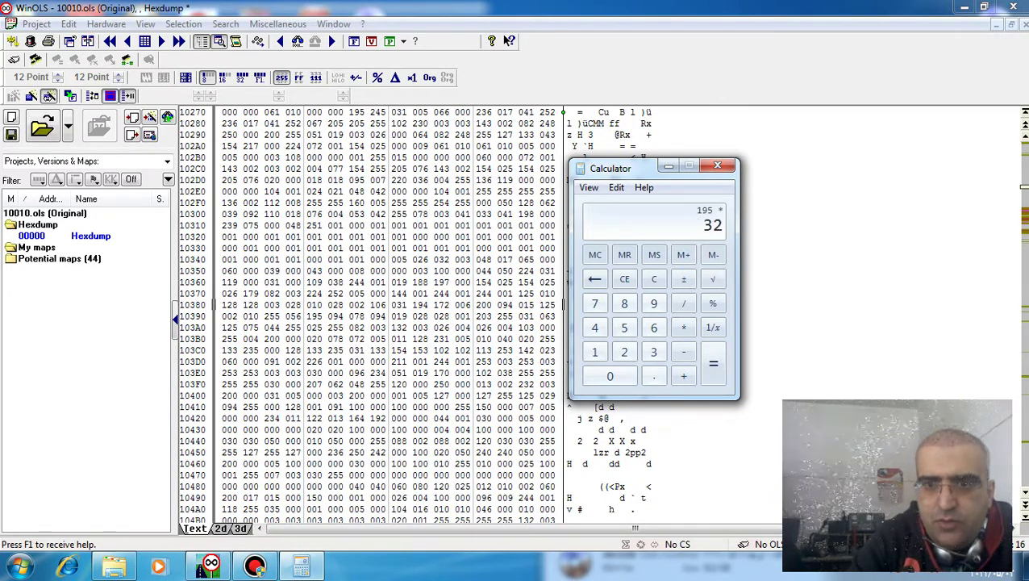
{"action": "key", "text": "Return"}
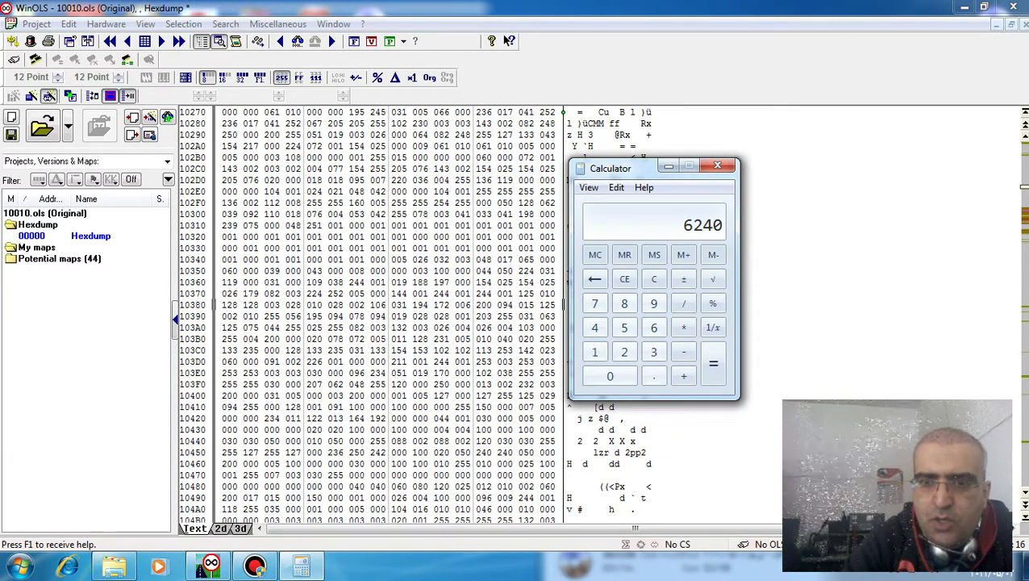
{"action": "type", "text": "7"}
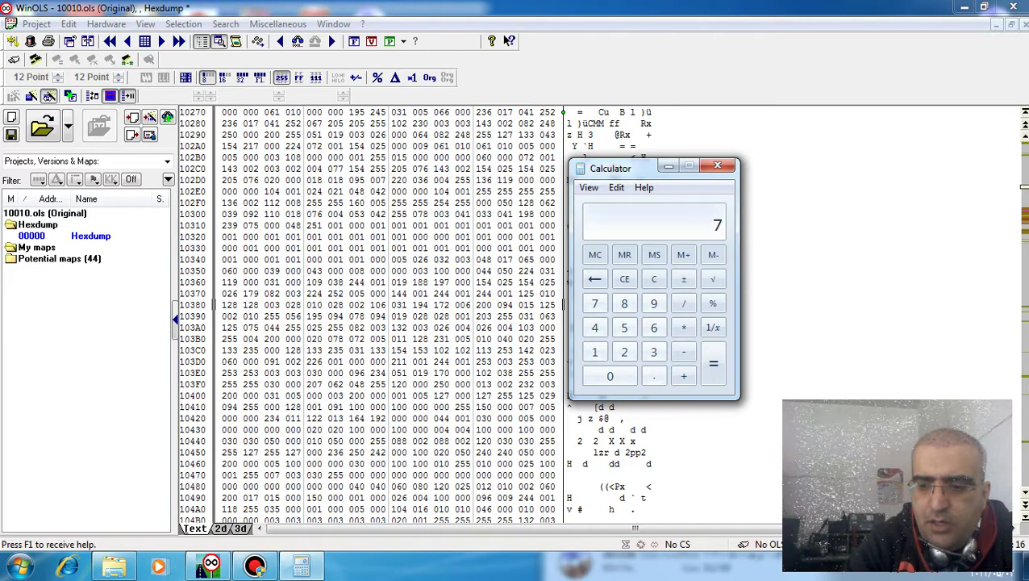
{"action": "type", "text": "20"}
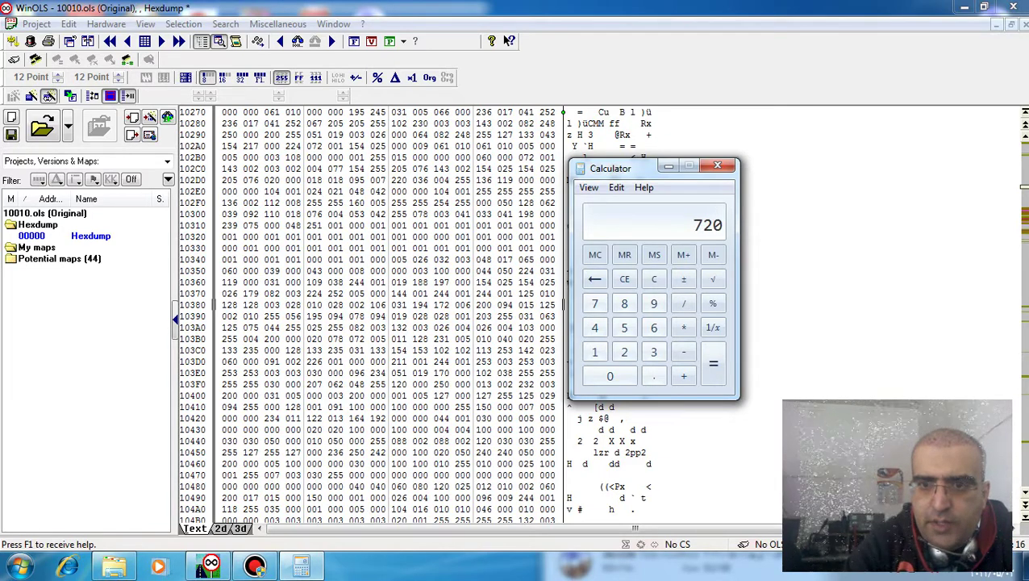
{"action": "type", "text": "0"}
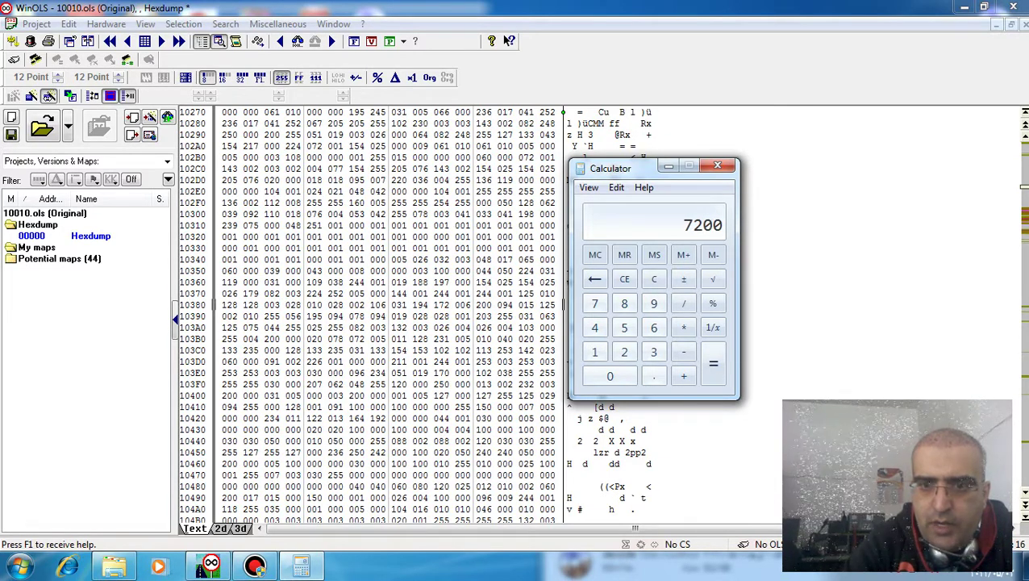
{"action": "type", "text": "/"}
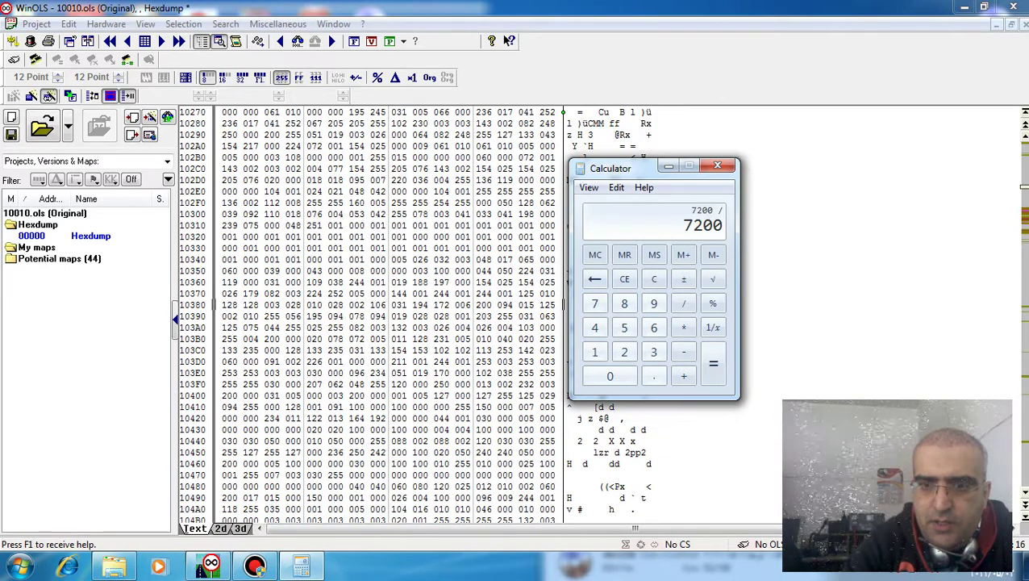
{"action": "type", "text": "32"}
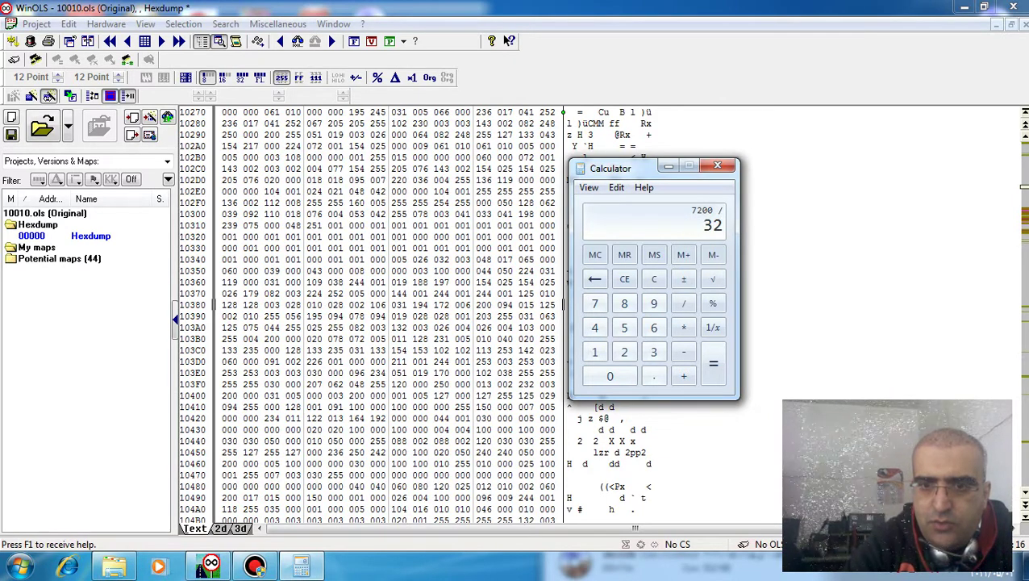
{"action": "key", "text": "Return"}
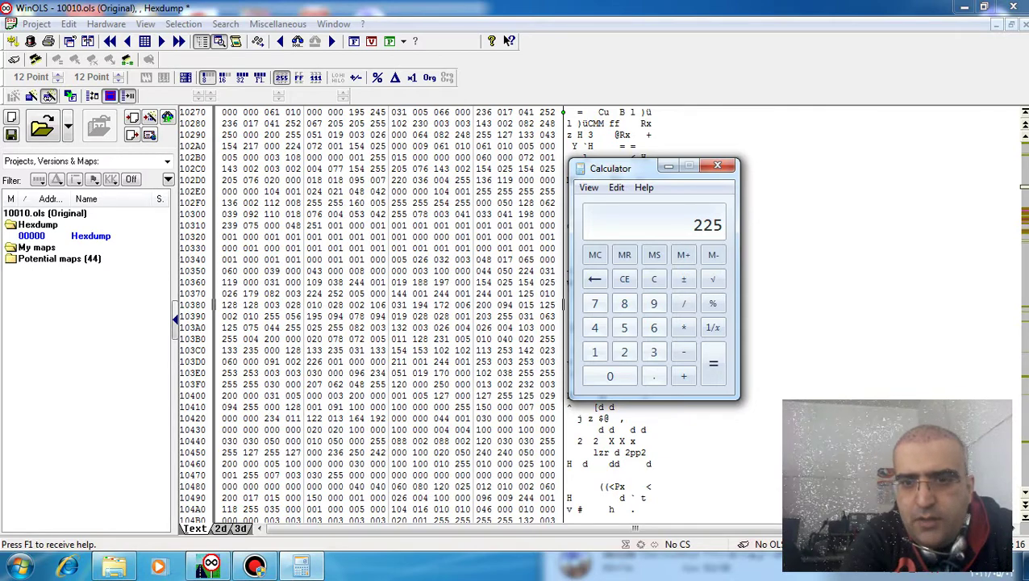
{"action": "key", "text": "@"}
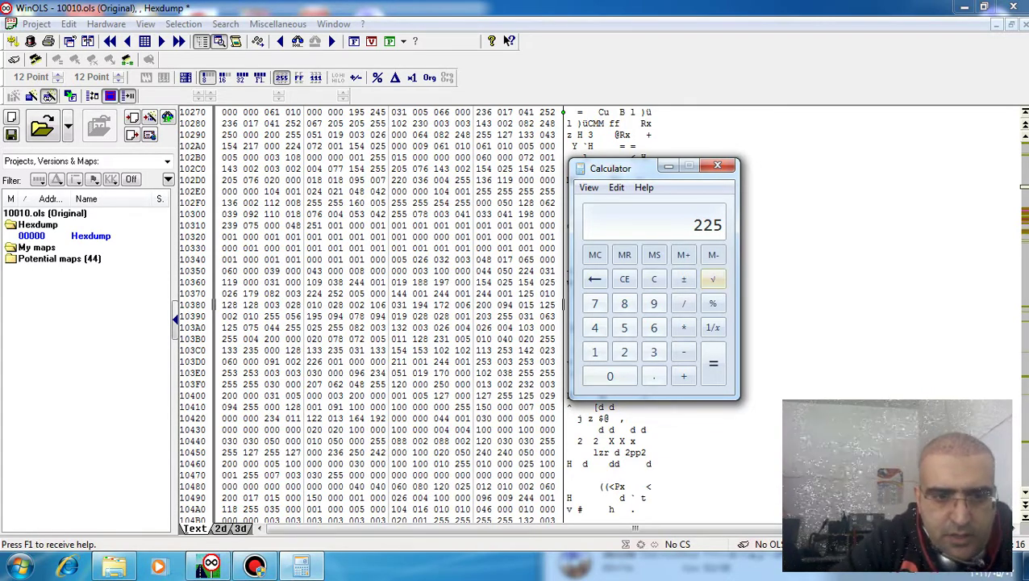
{"action": "key", "text": "alt+Tab"}
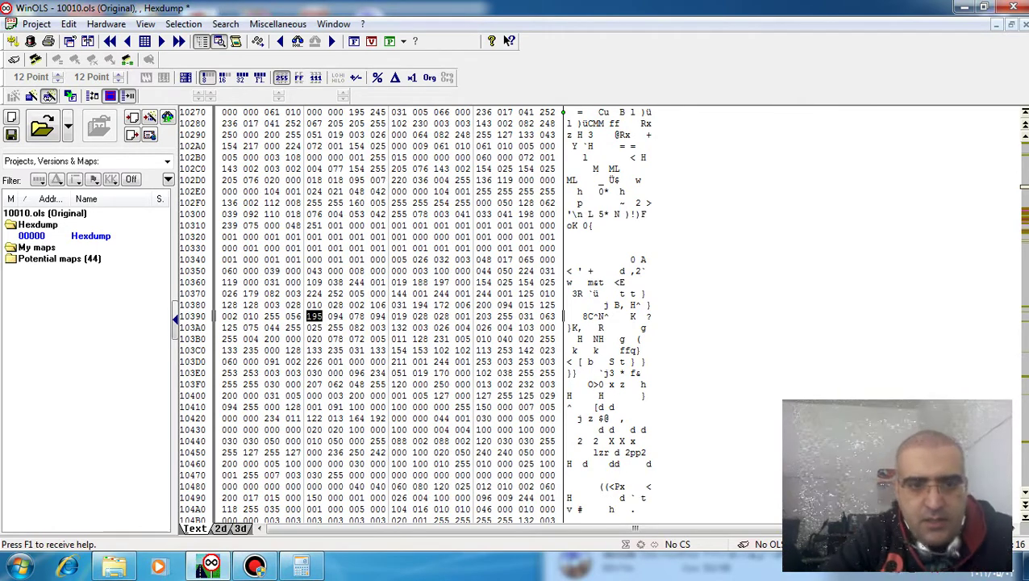
Set byte 194 in row 10380 and byte 195 in row 10390 to 225
{"action": "key", "text": "Up"}
{"action": "key", "text": "Right"}
{"action": "key", "text": "Right"}
{"action": "key", "text": "Right"}
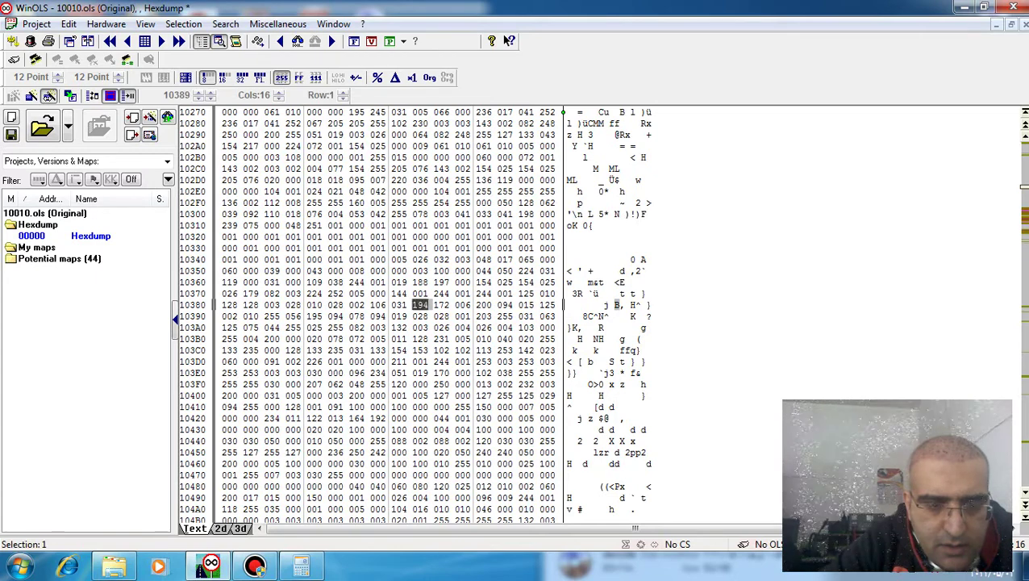
{"action": "key", "text": "Down"}
{"action": "key", "text": "Left"}
{"action": "key", "text": "Left"}
{"action": "key", "text": "Left"}
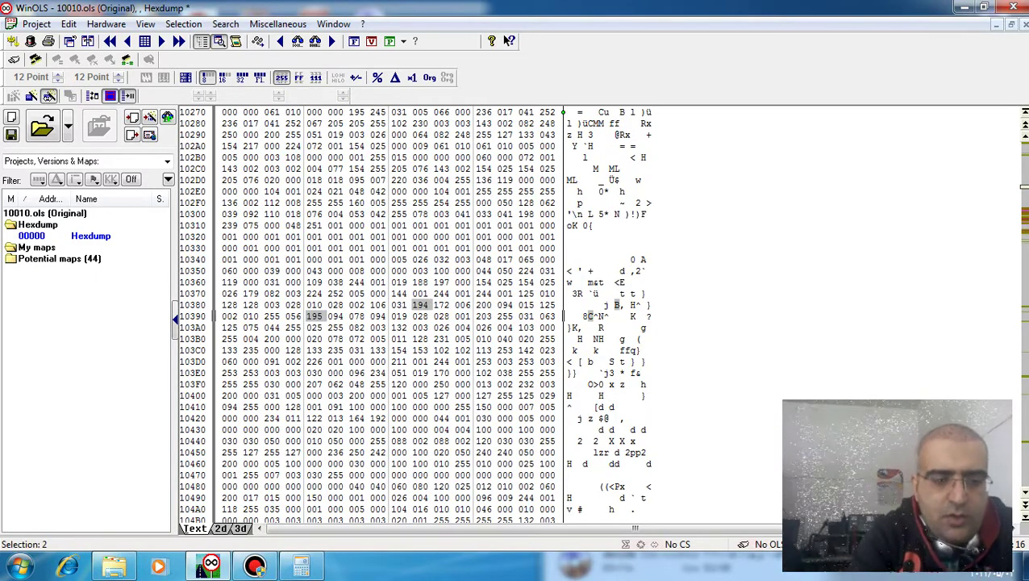
{"action": "type", "text": "2"}
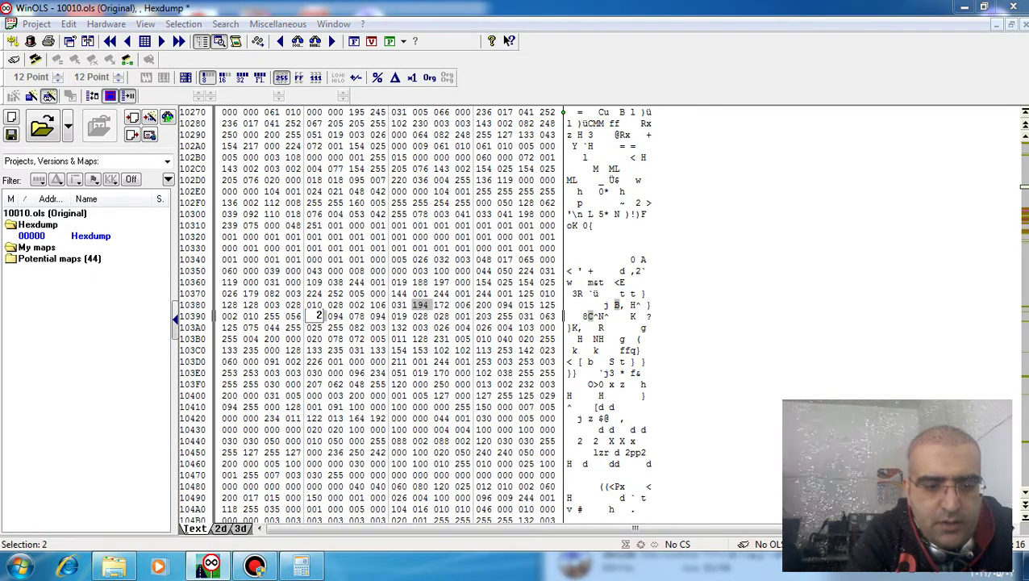
{"action": "type", "text": "25"}
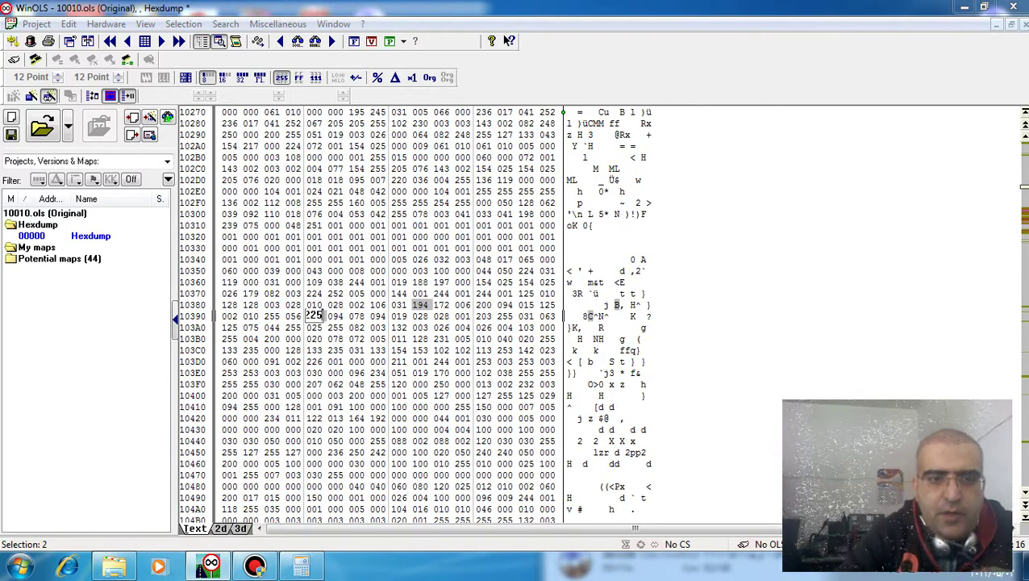
{"action": "left_click", "coordinate": [356, 350]}
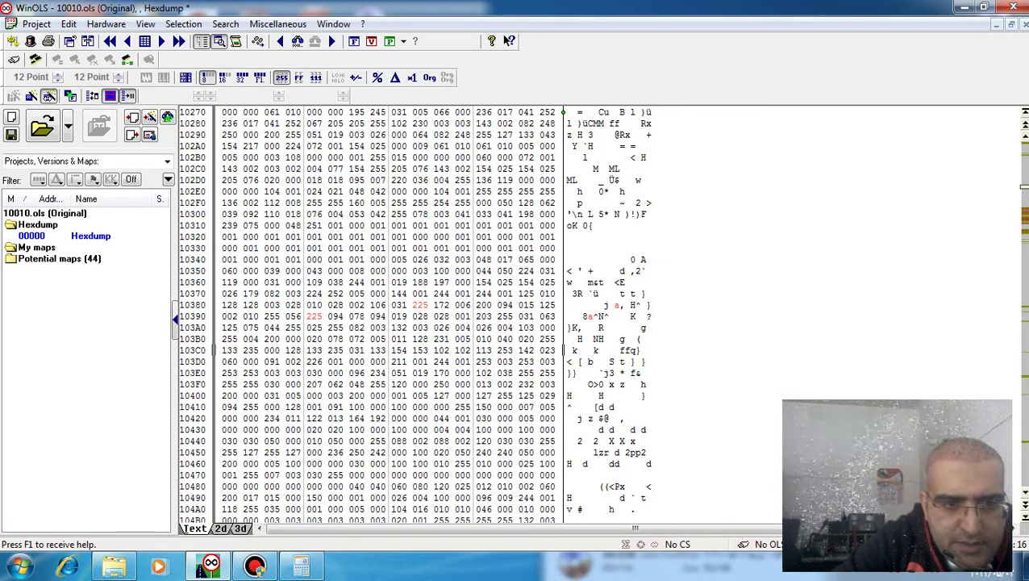
{"action": "left_click", "coordinate": [229, 316]}
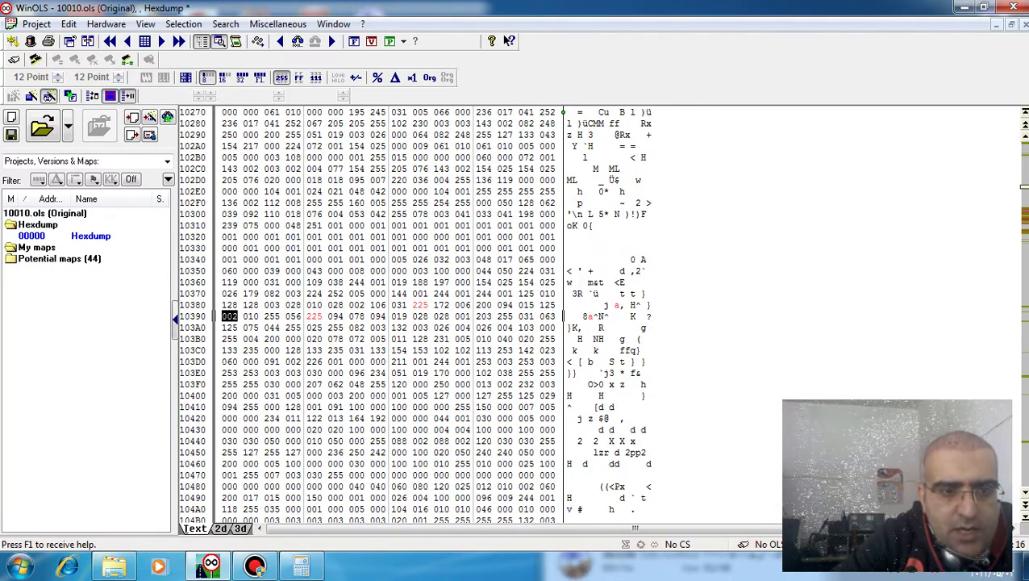
Lower the second byte of row 10390 from 010 to 001
{"action": "key", "text": "Right"}
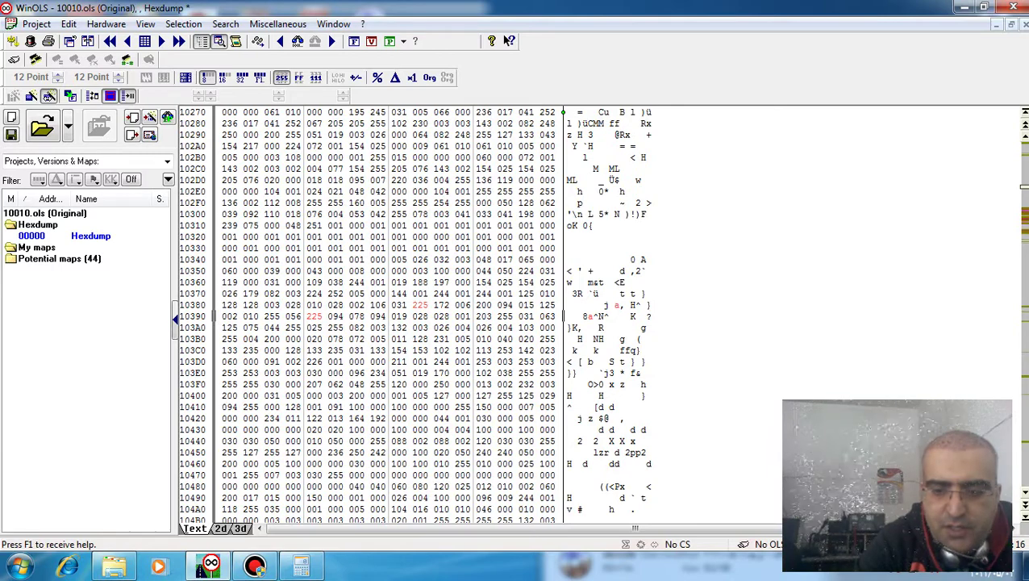
{"action": "type", "text": "0"}
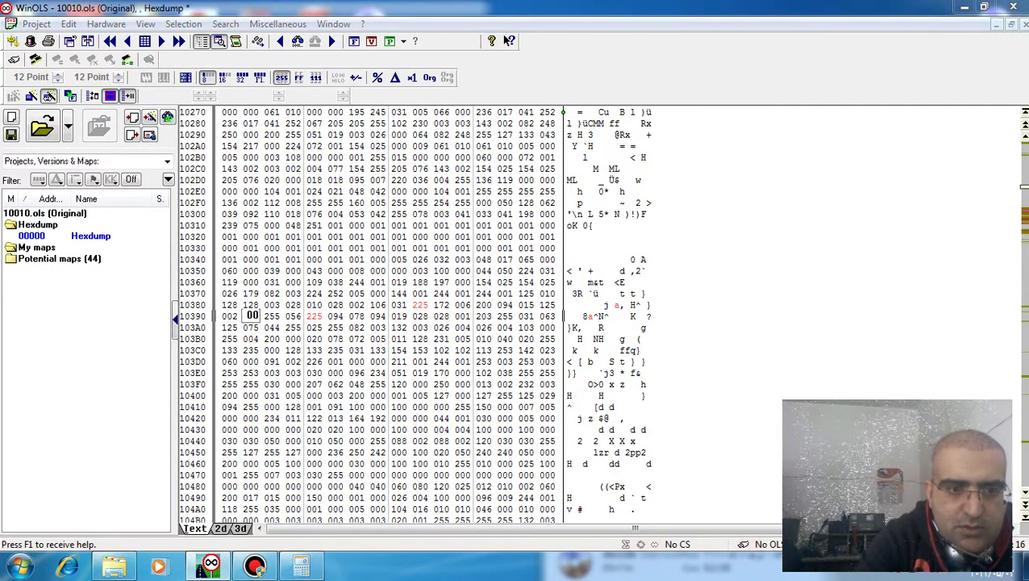
{"action": "type", "text": "1"}
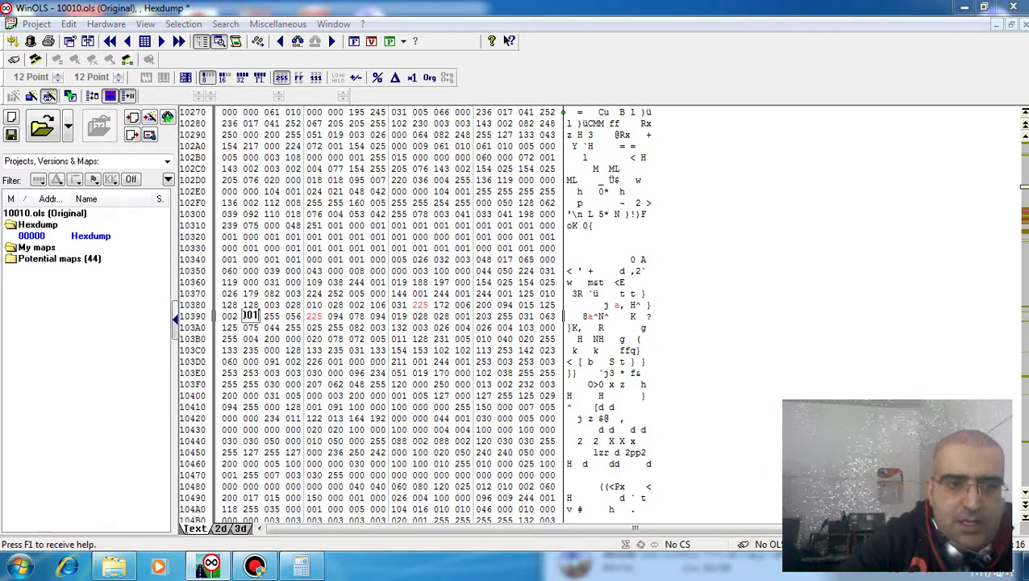
{"action": "key", "text": "Down"}
{"action": "key", "text": "Down"}
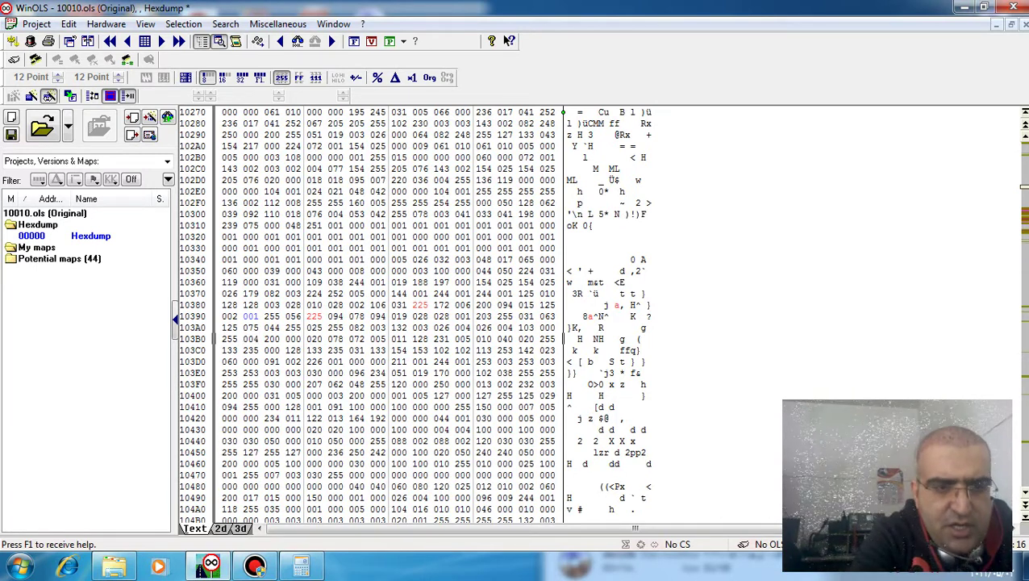
{"action": "left_click", "coordinate": [250, 339]}
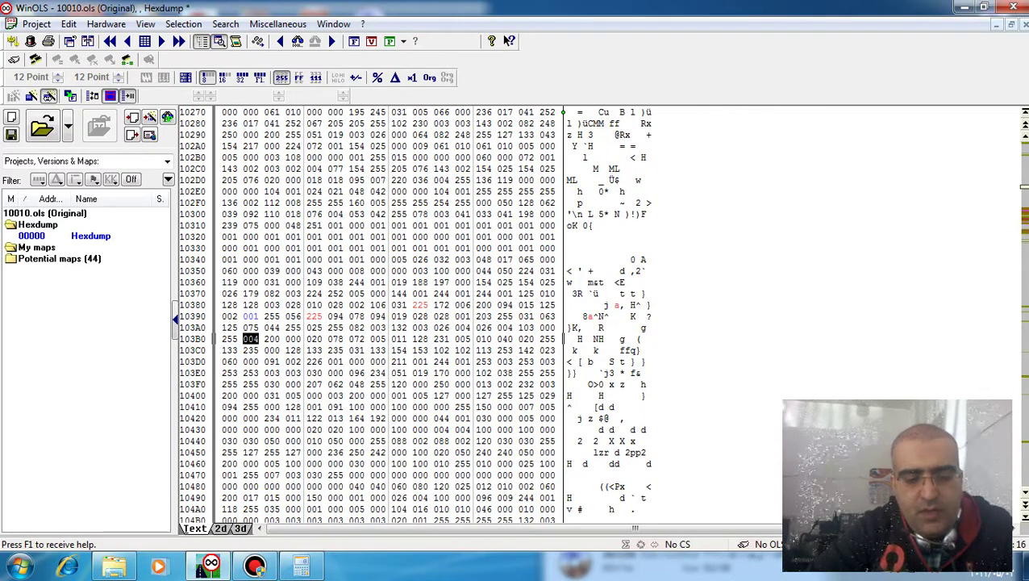
Search the dump for the hexadecimal byte sequence 04 18
{"action": "key", "text": "ctrl+f"}
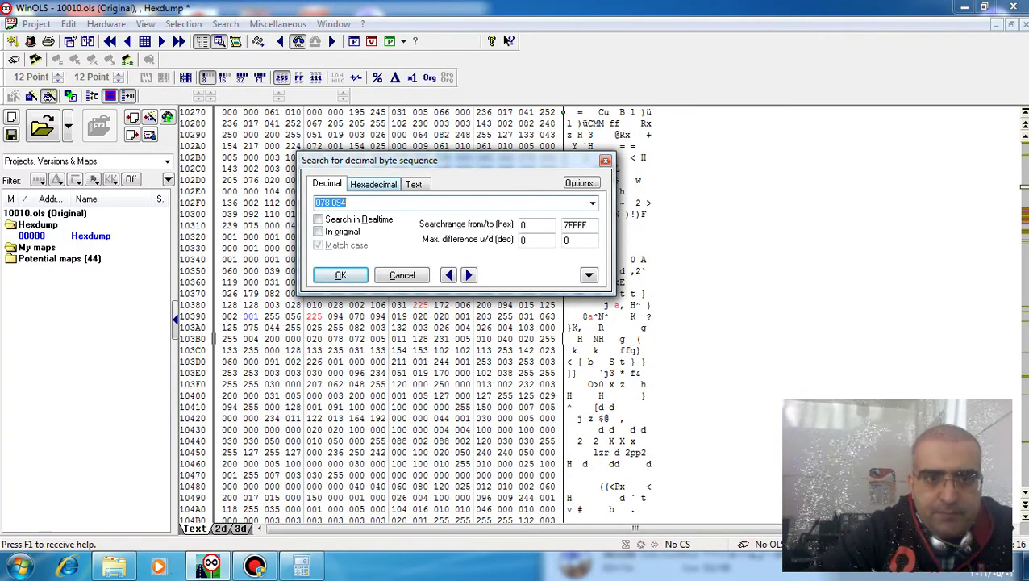
{"action": "left_click", "coordinate": [373, 184]}
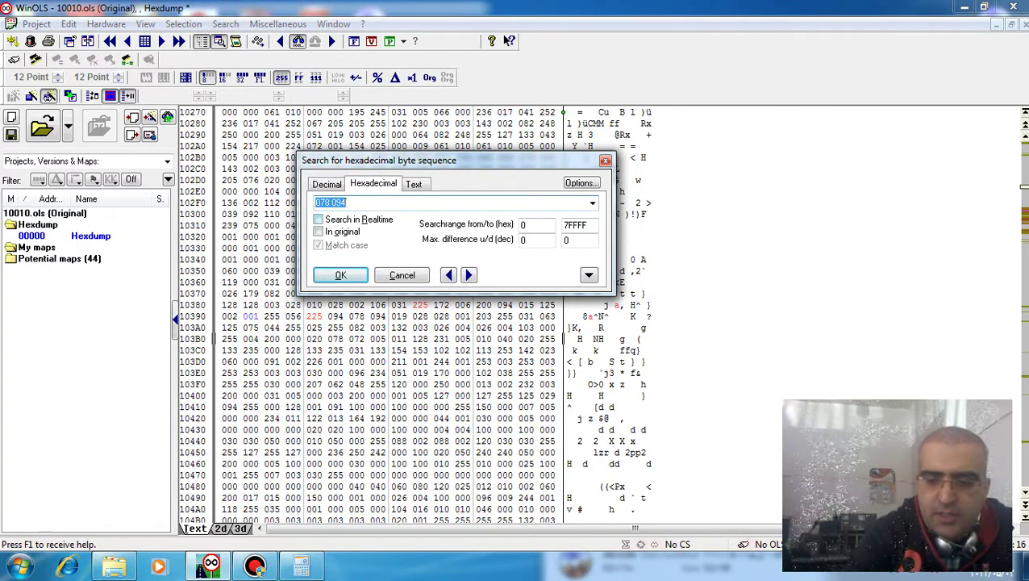
{"action": "type", "text": "04"}
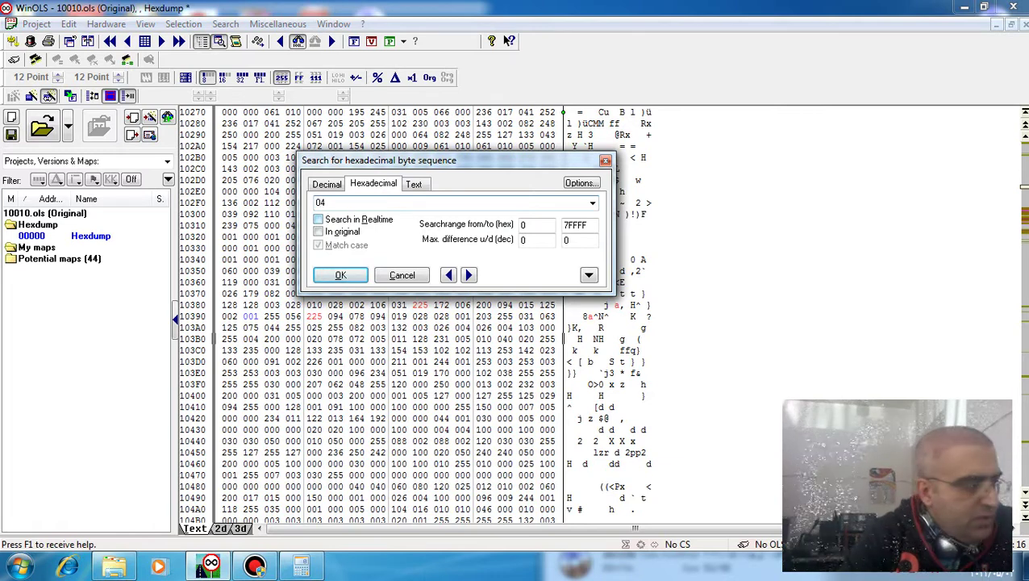
{"action": "type", "text": " 1"}
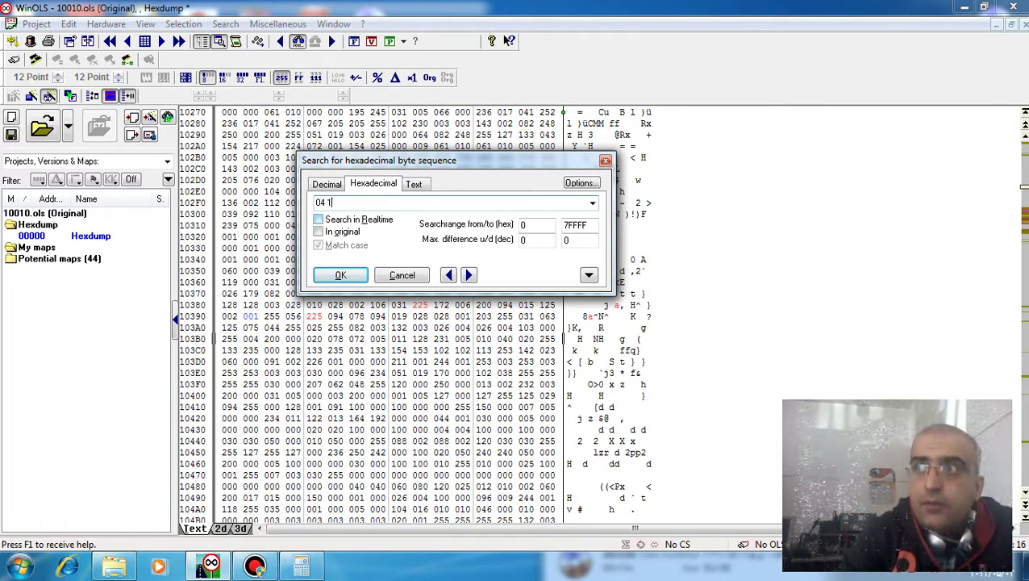
{"action": "type", "text": "8"}
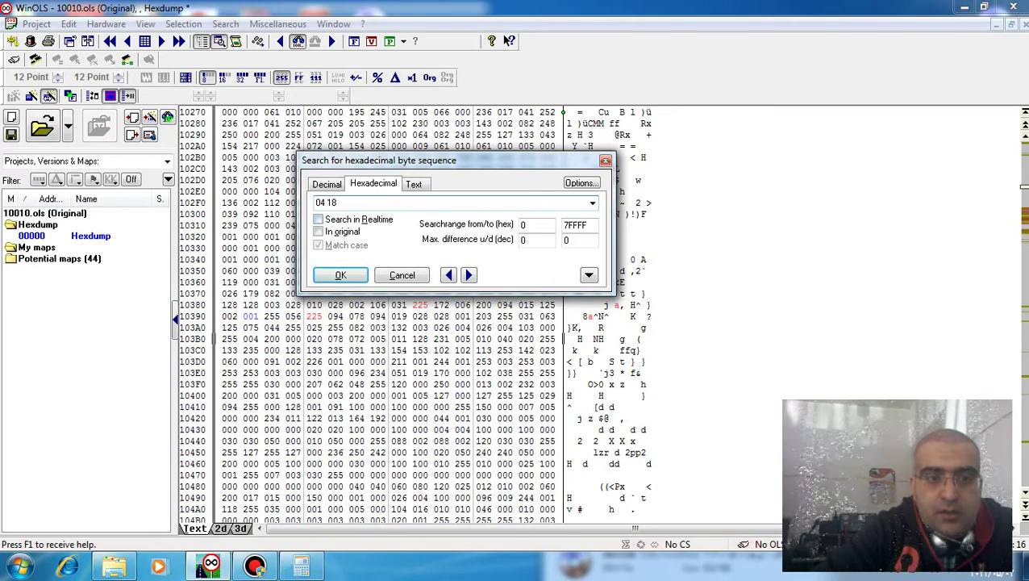
{"action": "key", "text": "Return"}
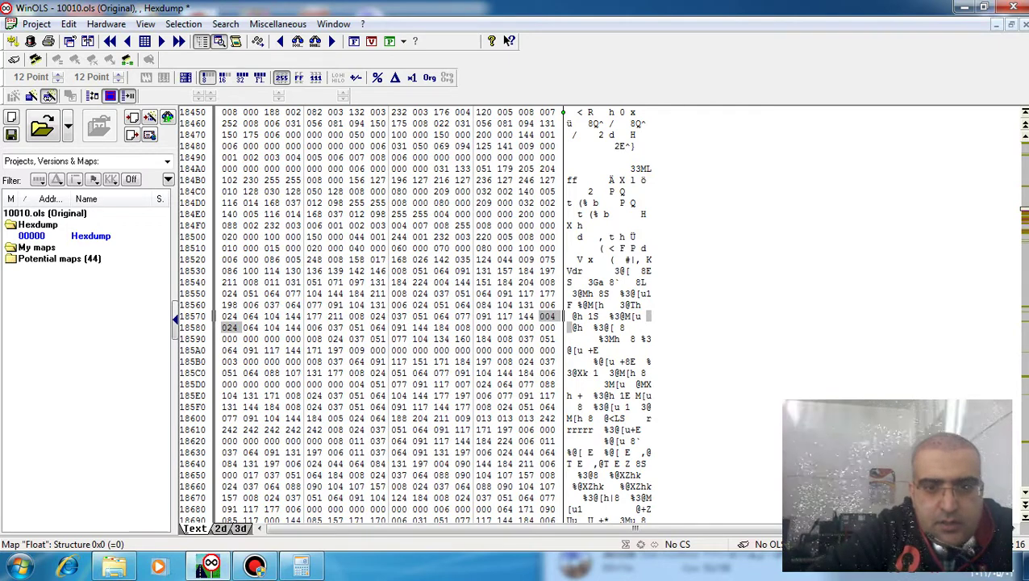
Show the dump in hexadecimal and mark the three bytes C1 C9 CF at offset 18B1E
{"action": "left_click", "coordinate": [298, 77]}
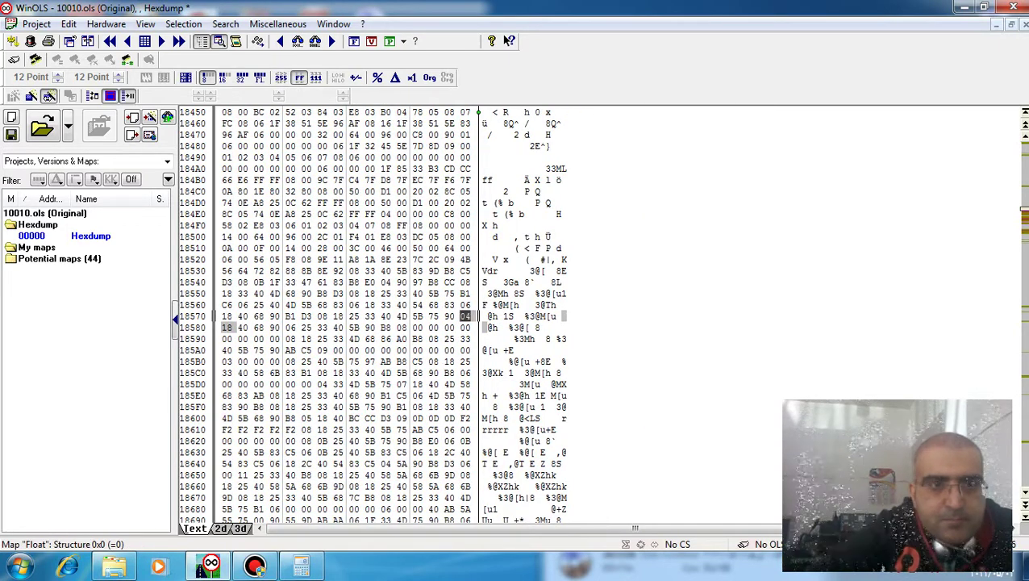
{"action": "left_click", "coordinate": [332, 40]}
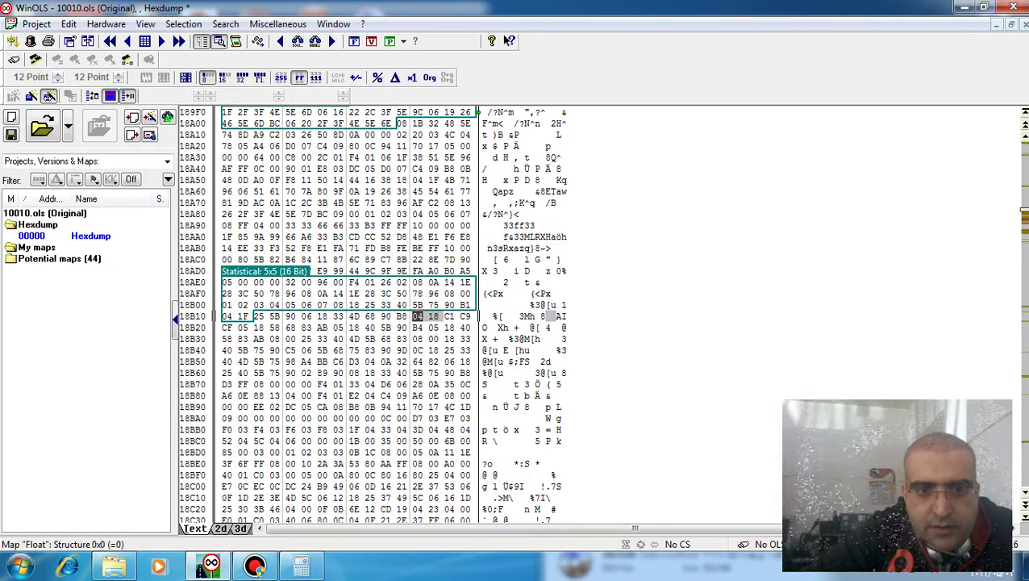
{"action": "key", "text": "shift+Right"}
{"action": "key", "text": "shift+Right"}
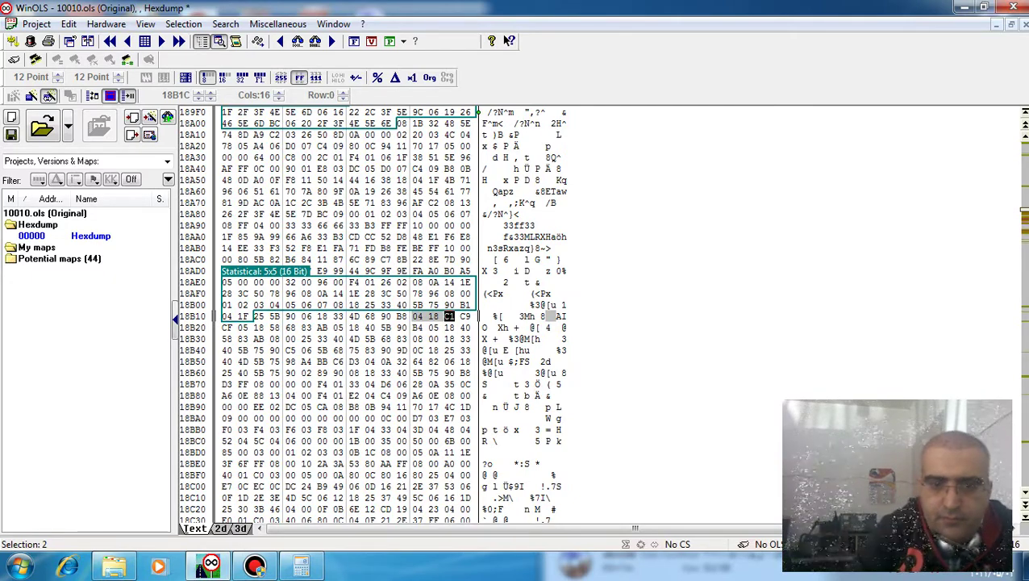
{"action": "key", "text": "ctrl+Right"}
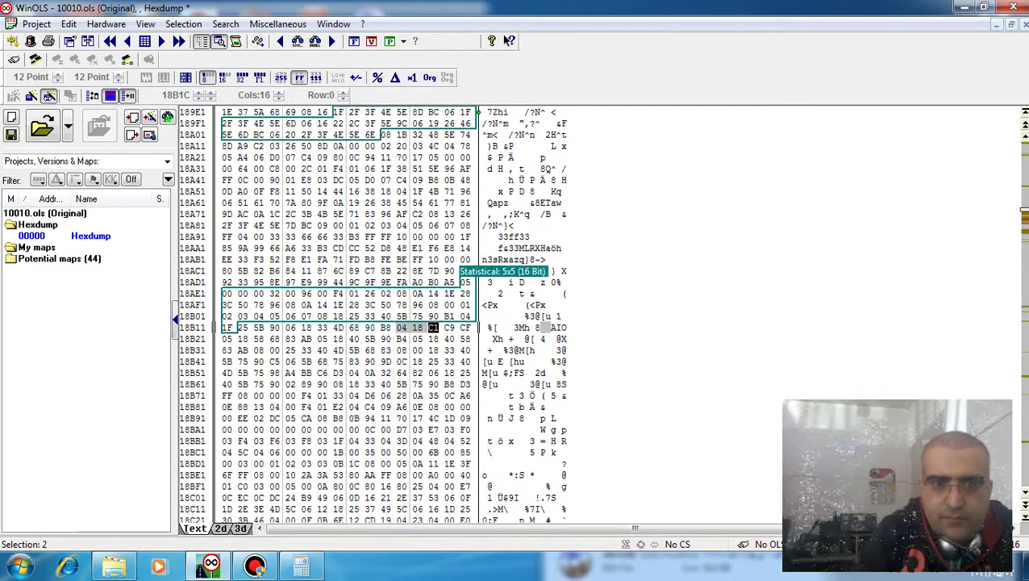
{"action": "key", "text": "Escape"}
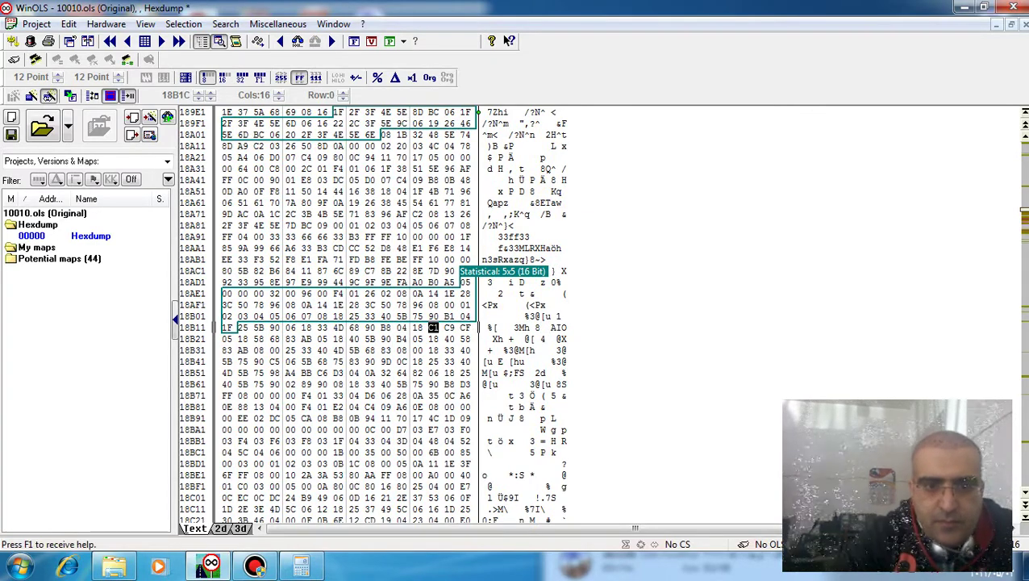
{"action": "key", "text": "shift+Right"}
{"action": "key", "text": "shift+Right"}
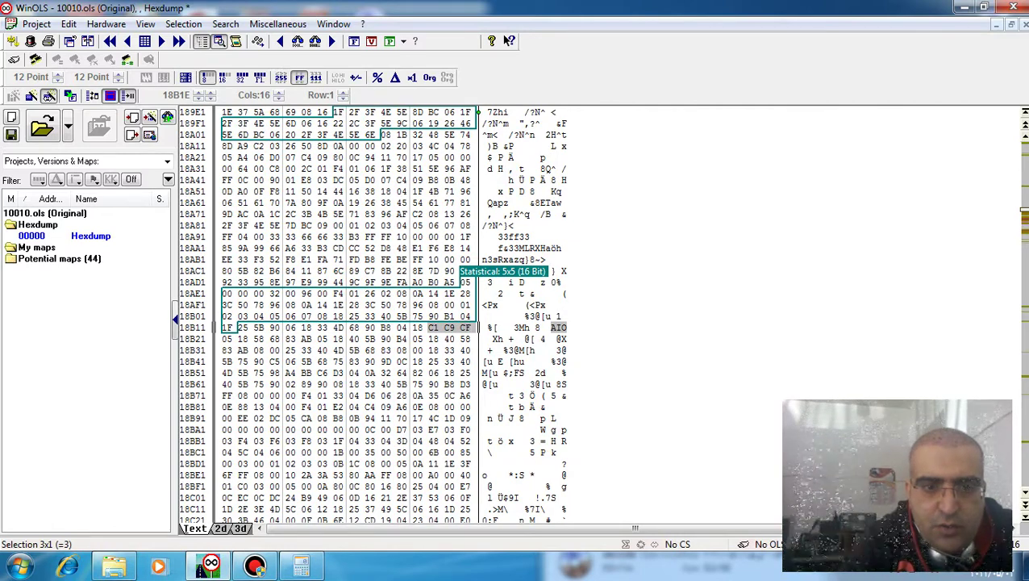
Make the bytes at 18B1E a °C map with factor 0.75 and offset -48, reading 97 103 107
{"action": "key", "text": "k"}
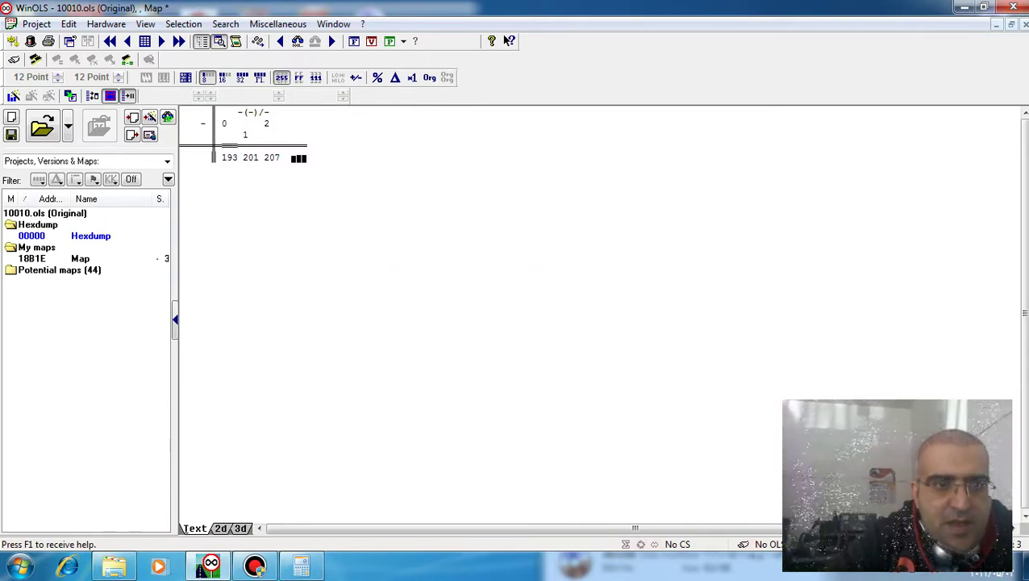
{"action": "right_click", "coordinate": [238, 188]}
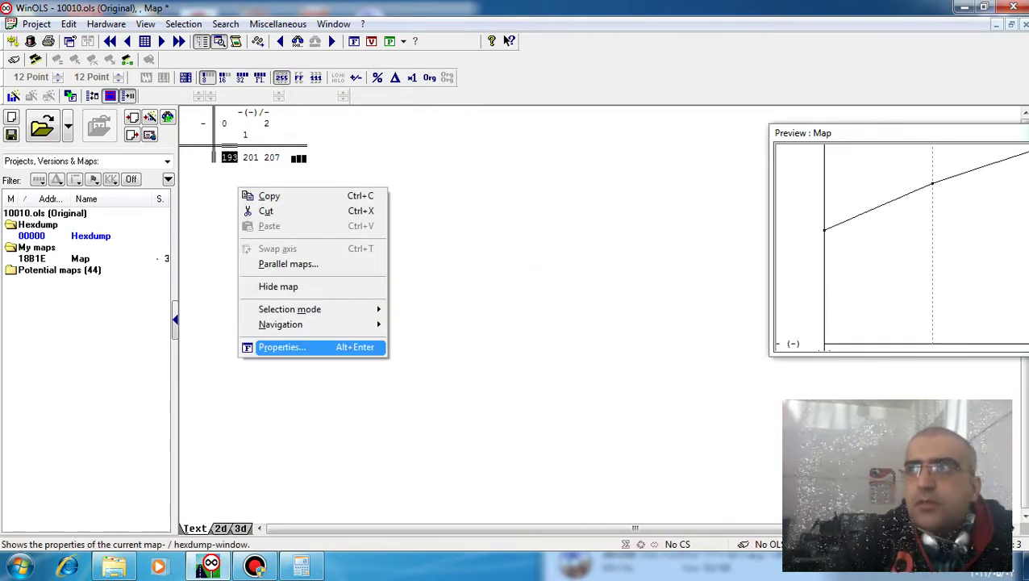
{"action": "left_click", "coordinate": [281, 347]}
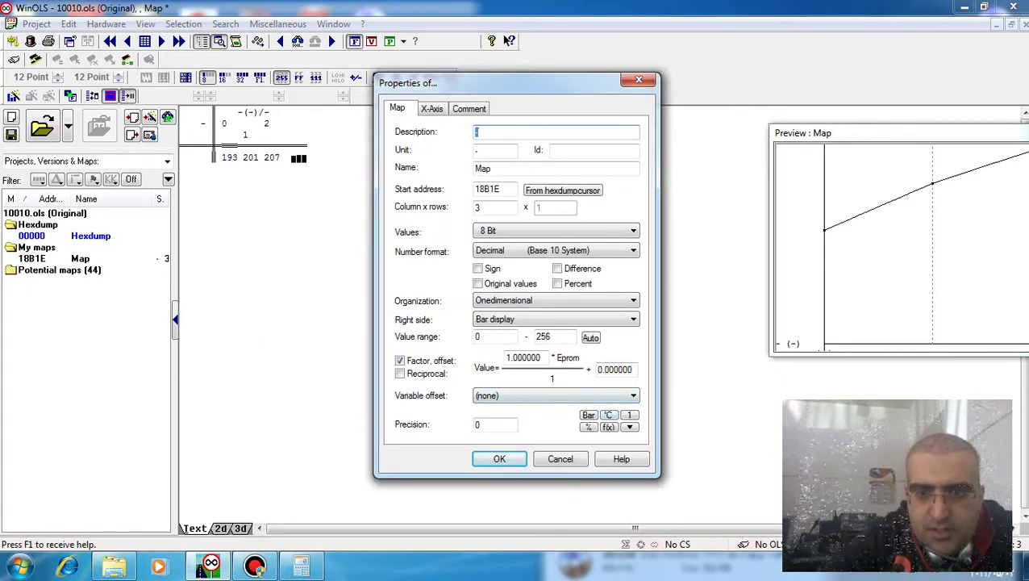
{"action": "left_click", "coordinate": [609, 415]}
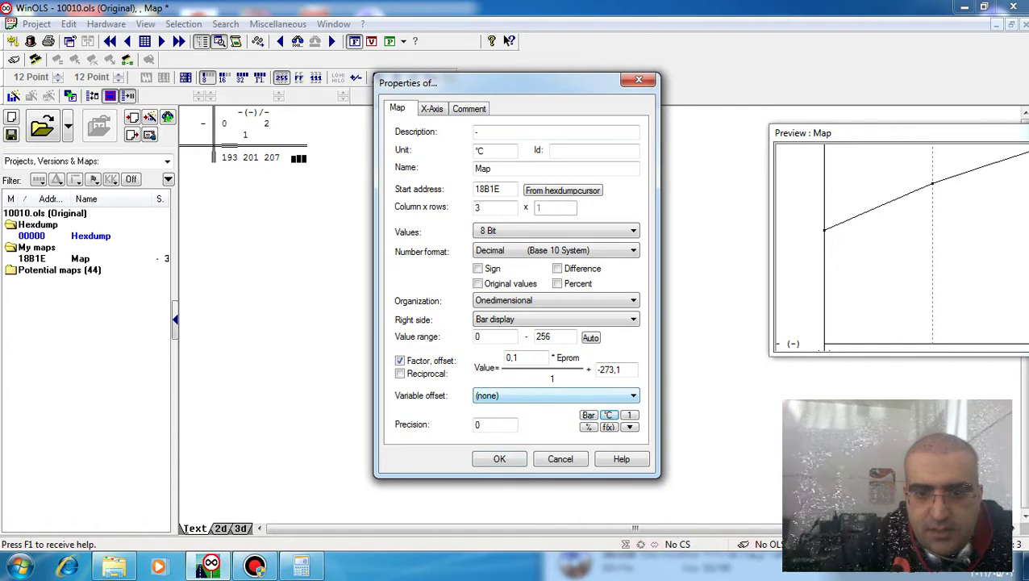
{"action": "left_click", "coordinate": [519, 358]}
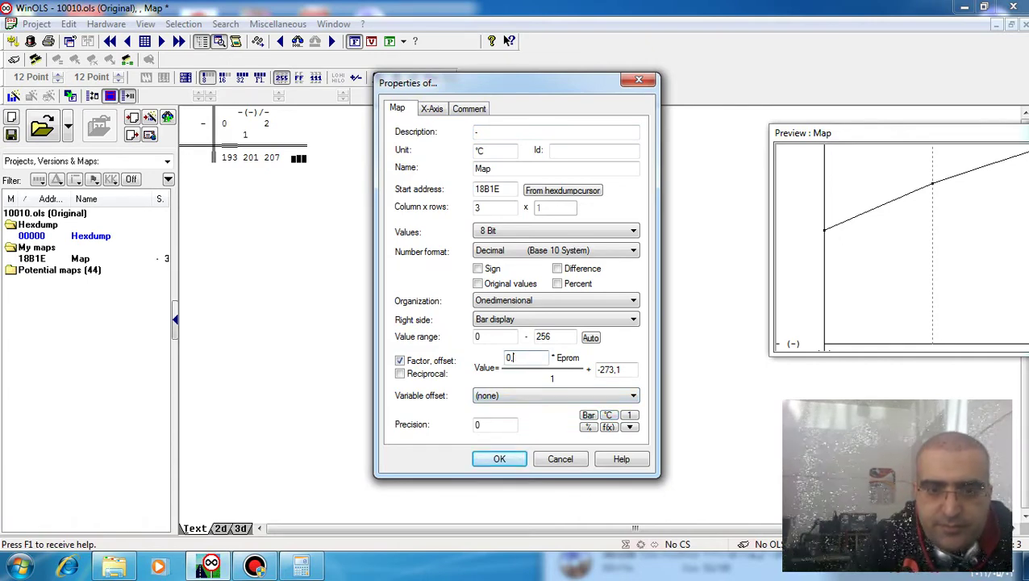
{"action": "type", "text": "75"}
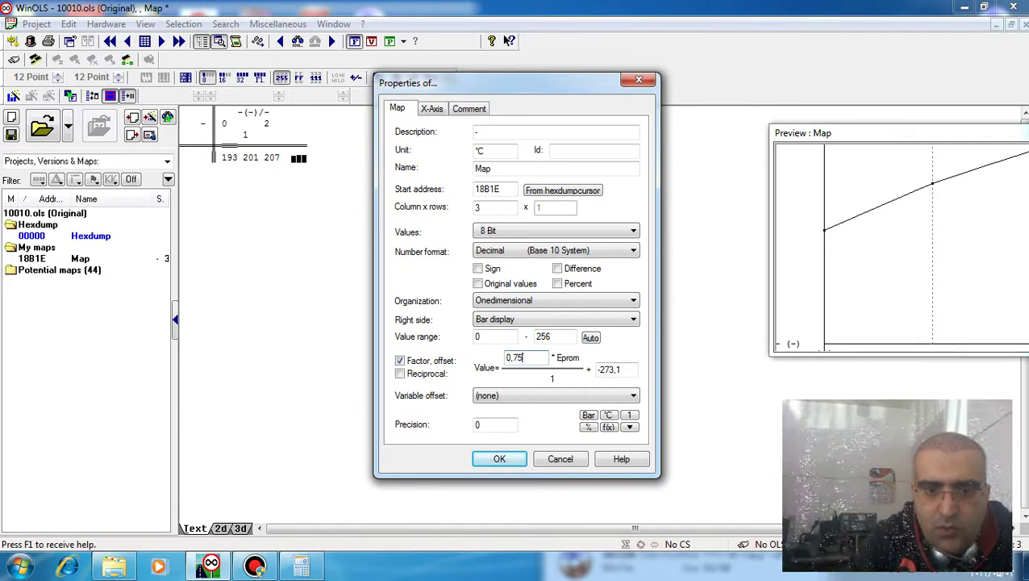
{"action": "key", "text": "Tab"}
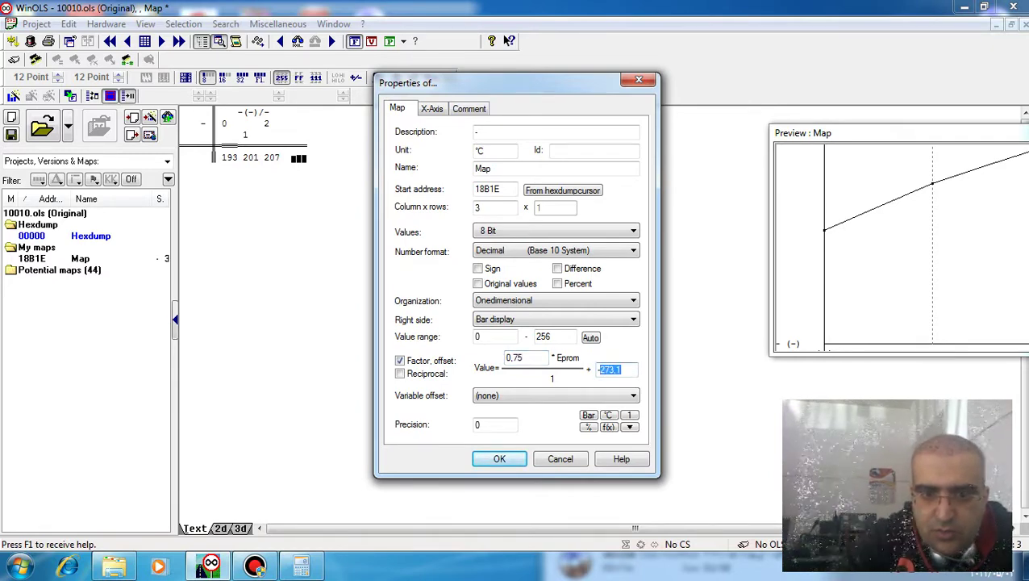
{"action": "type", "text": "-4"}
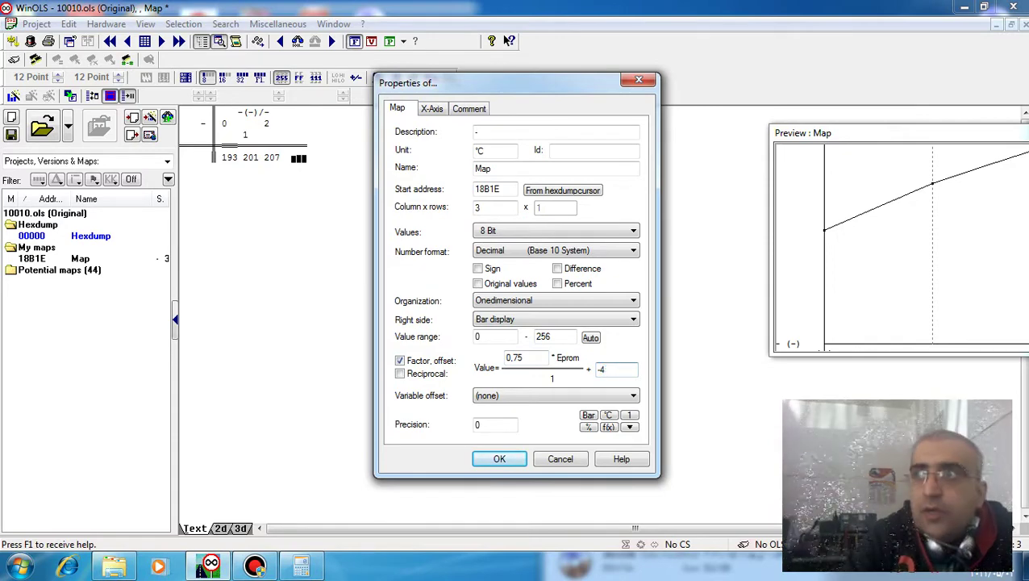
{"action": "type", "text": "8"}
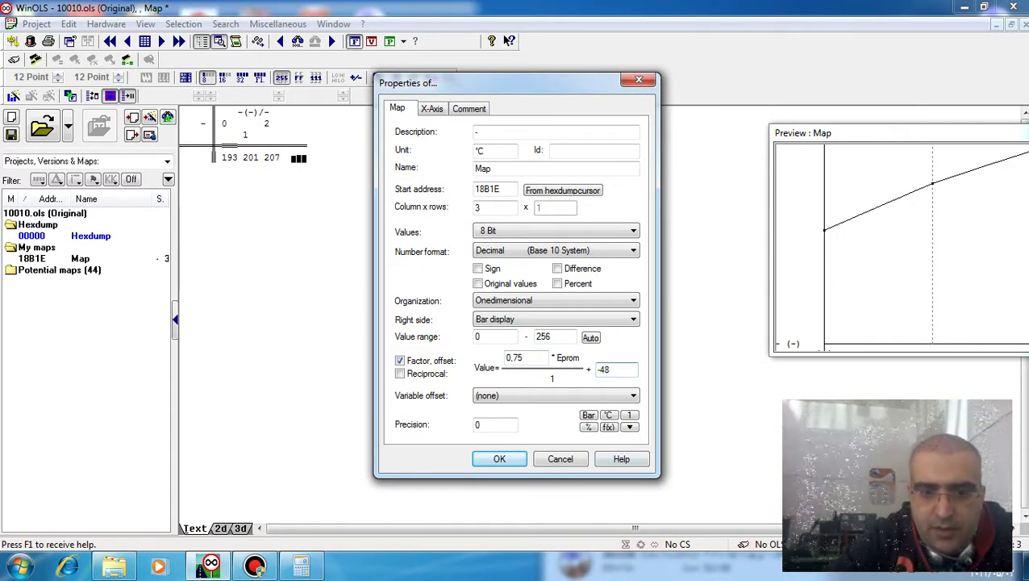
{"action": "key", "text": "Return"}
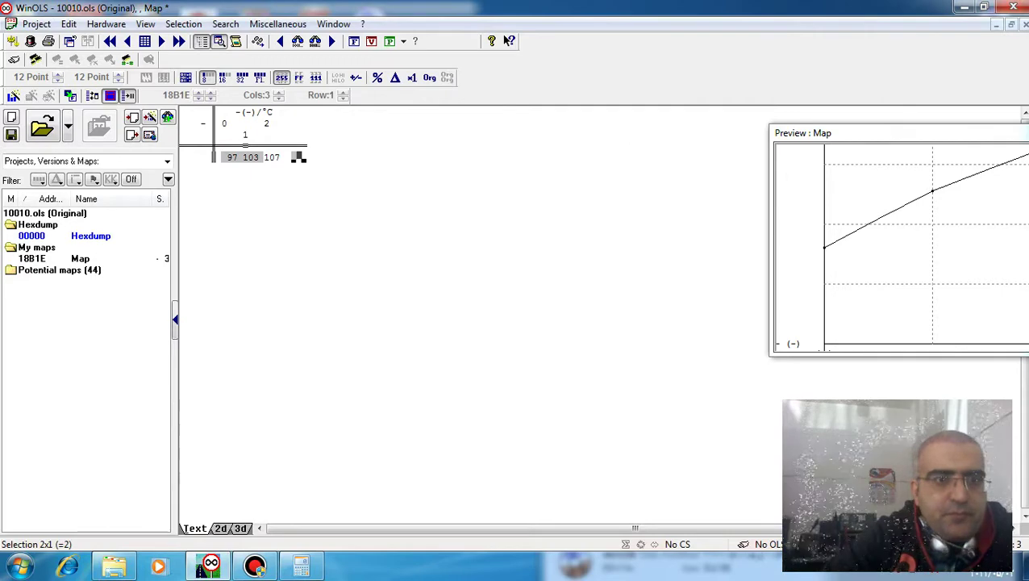
Decrease the three map values to 89, 95 and 100 °C, then return to the hexdump
{"action": "key", "text": "Escape"}
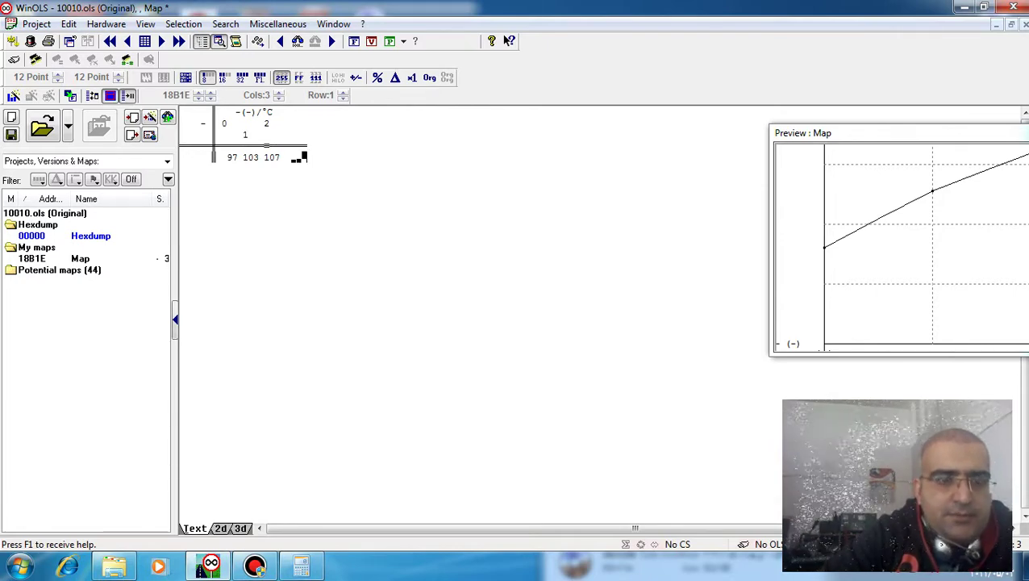
{"action": "left_click_drag", "start_coordinate": [228, 157], "coordinate": [278, 157]}
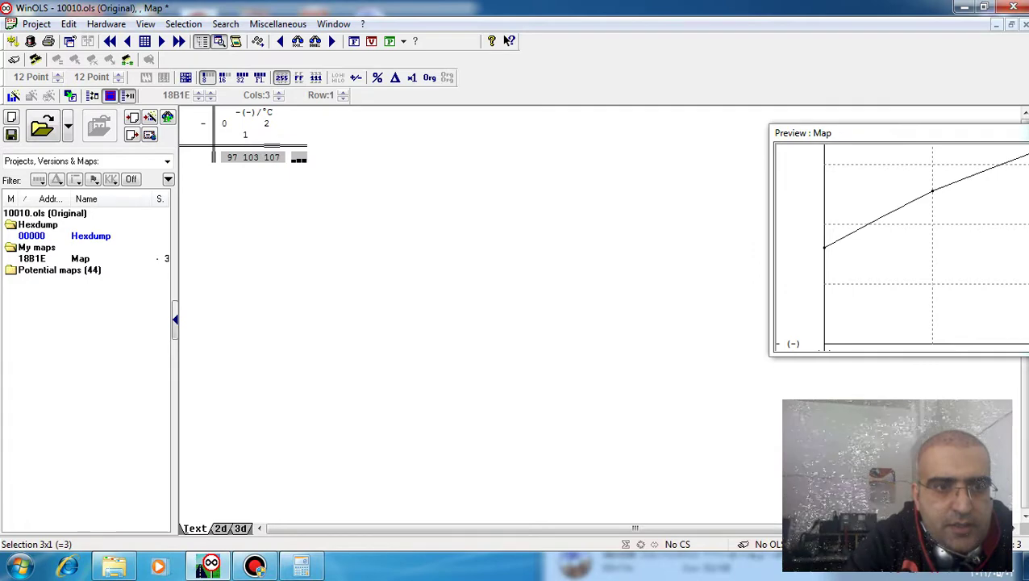
{"action": "key", "text": "minus"}
{"action": "key", "text": "minus"}
{"action": "key", "text": "minus"}
{"action": "key", "text": "minus"}
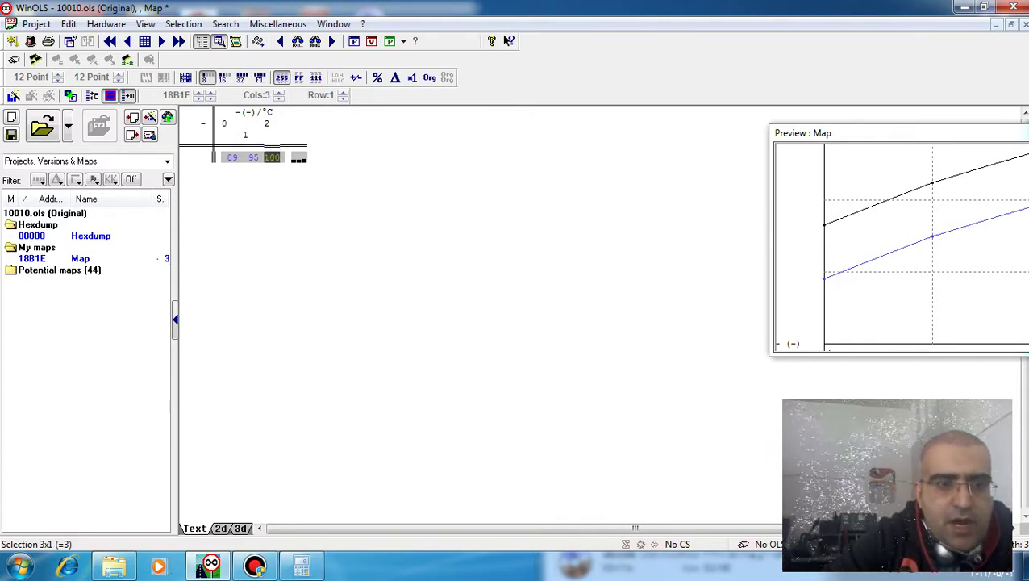
{"action": "mouse_move", "coordinate": [272, 157]}
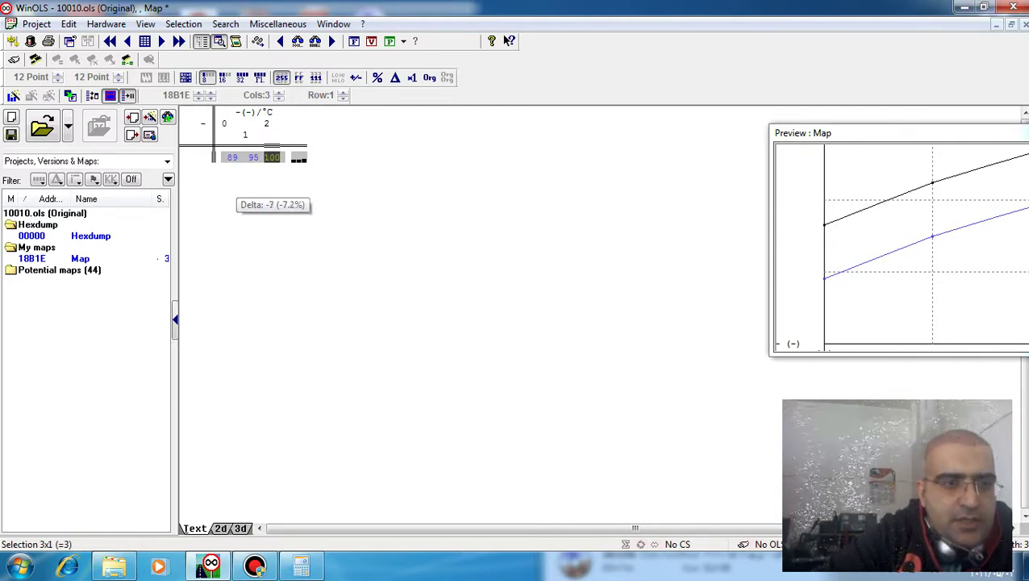
{"action": "double_click", "coordinate": [91, 235]}
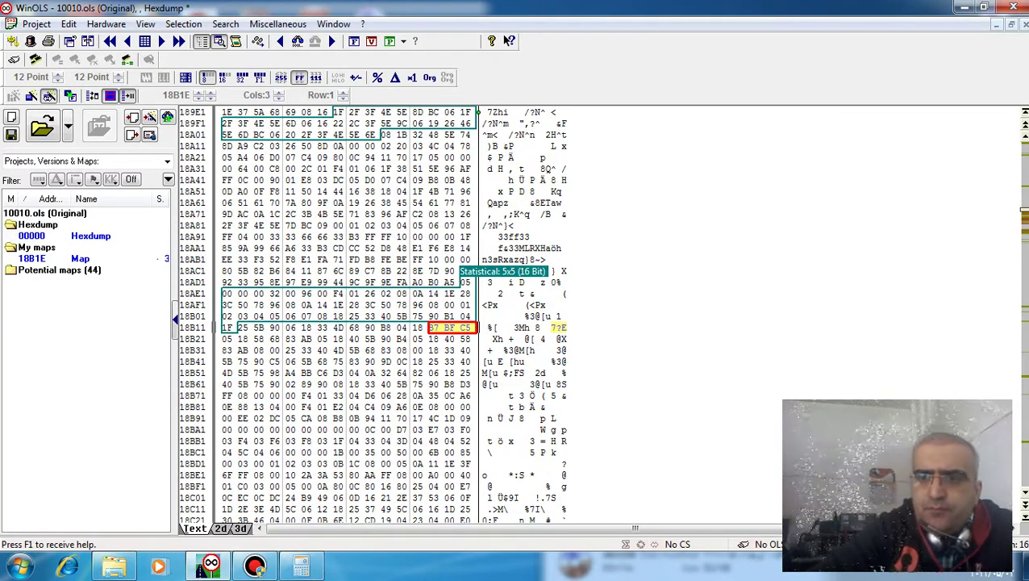
From the start of the file, step through the detected maps up to the 16x6 16-bit map
{"action": "key", "text": "ctrl+Home"}
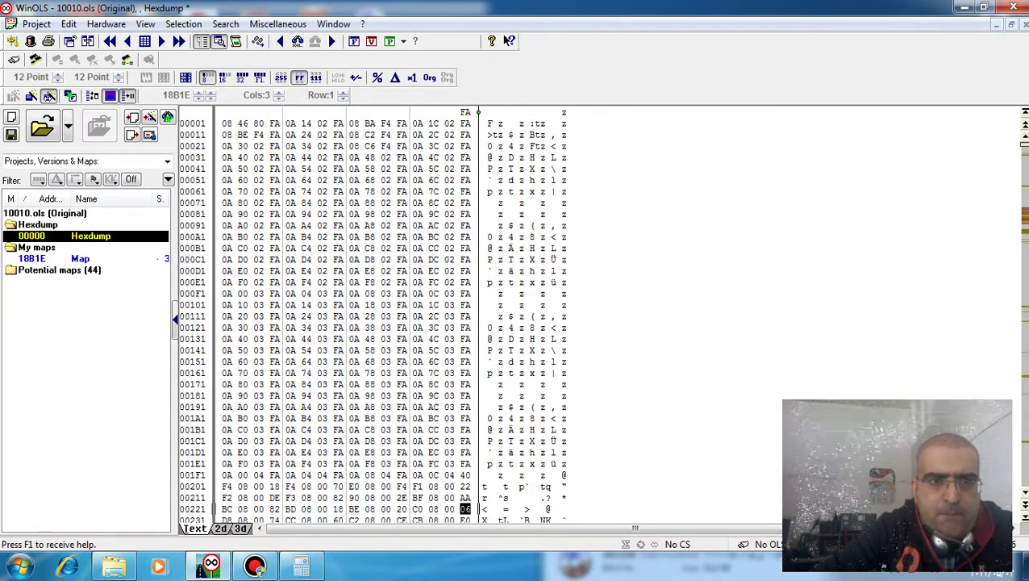
{"action": "left_click", "coordinate": [306, 123]}
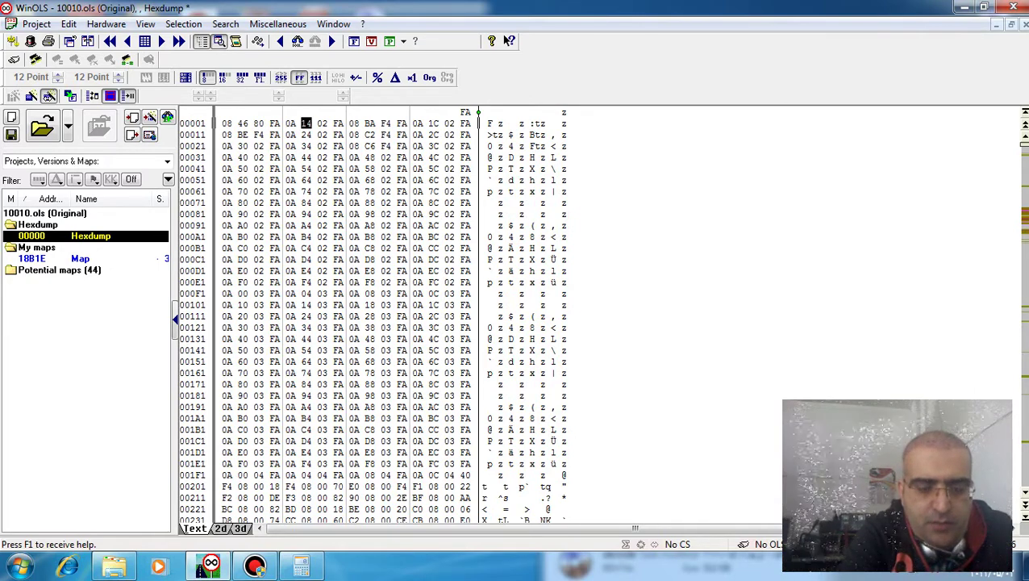
{"action": "key", "text": "ctrl+Right"}
{"action": "key", "text": "ctrl+Right"}
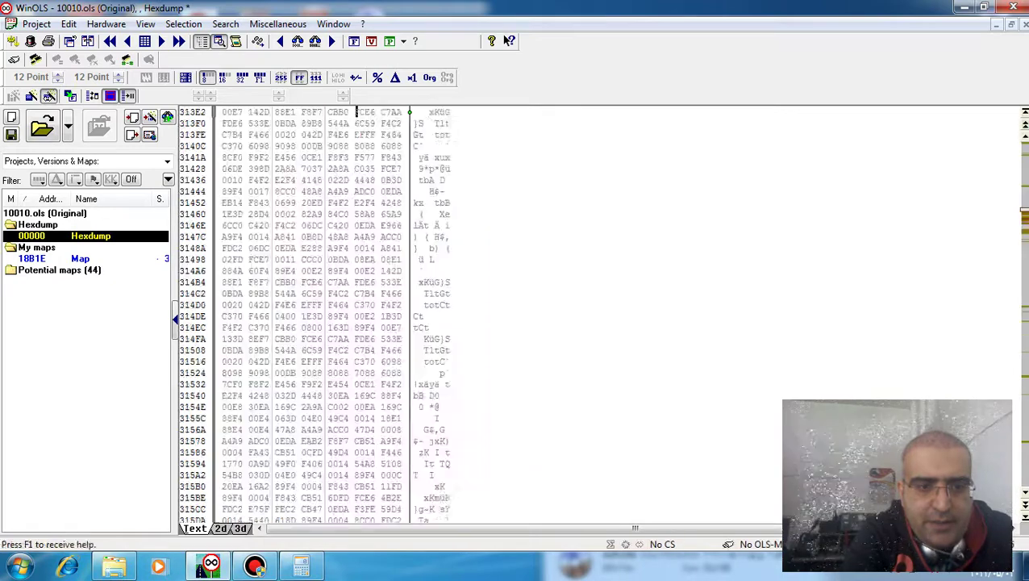
{"action": "key", "text": "ctrl+Right"}
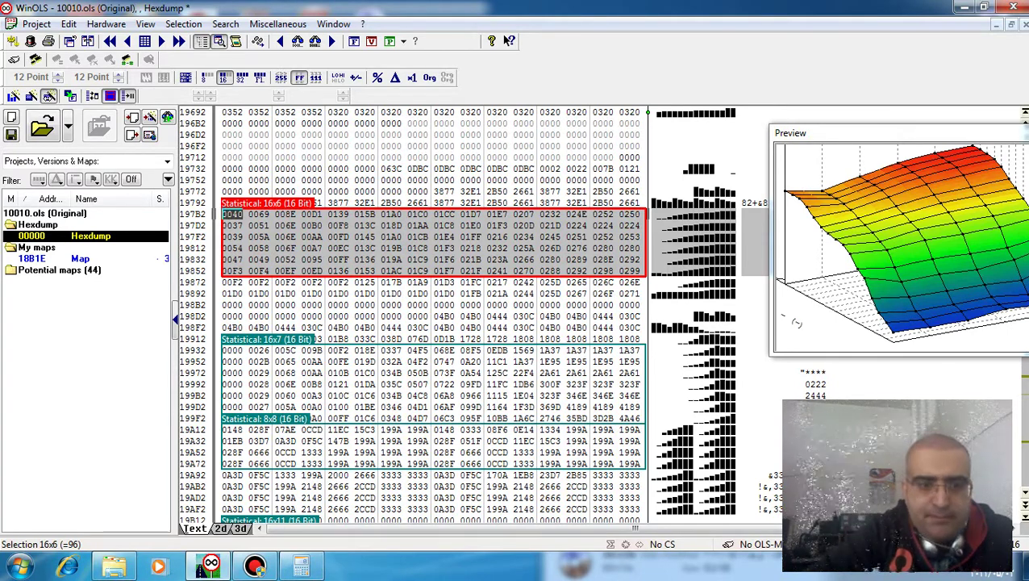
{"action": "left_click", "coordinate": [255, 566]}
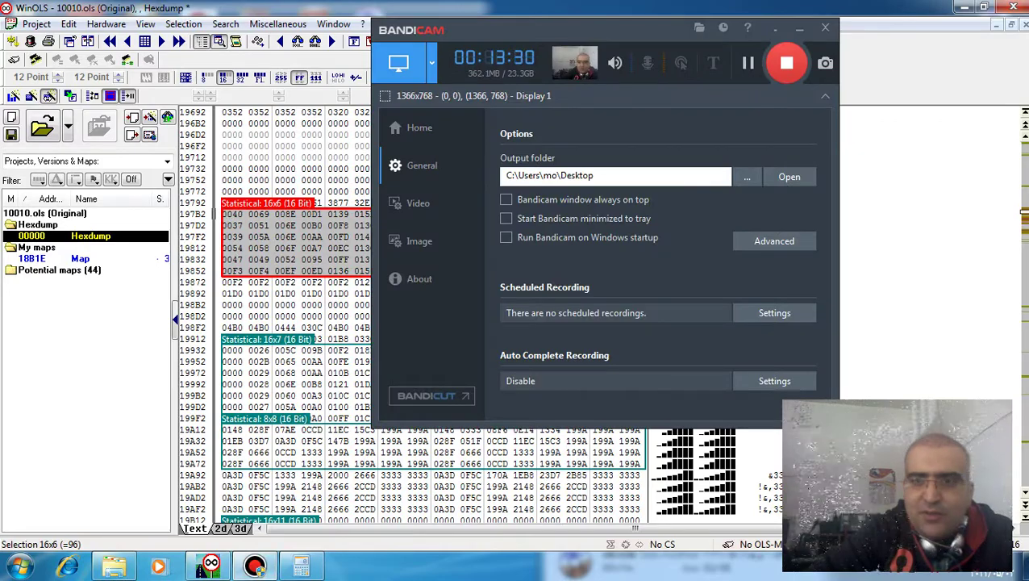